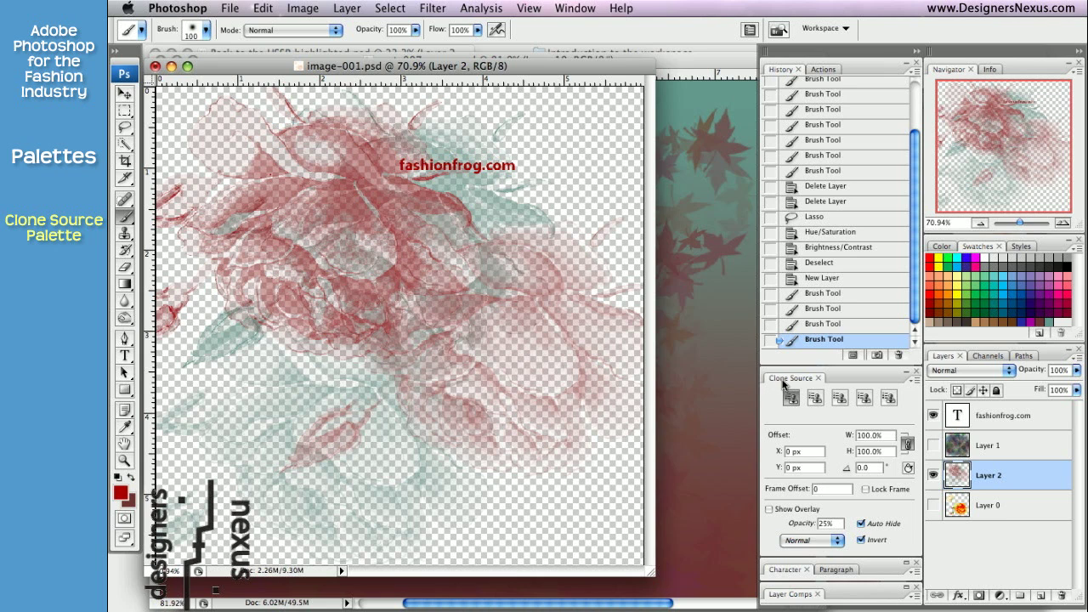
- Close the Clone Source palette and expand the Character palette with the Type tool active
{"action": "left_click", "coordinate": [817, 379]}
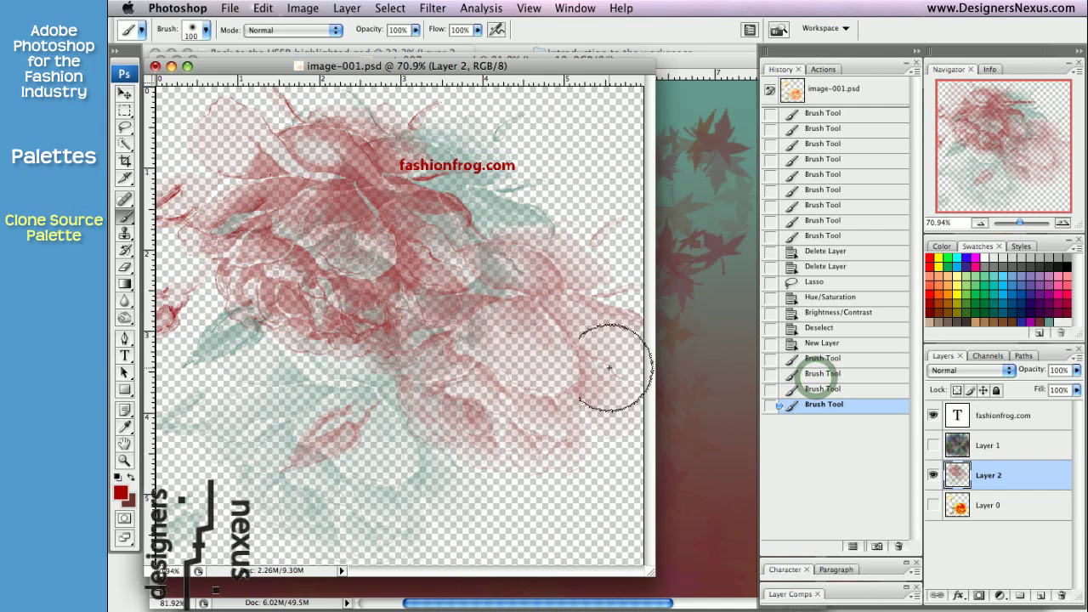
{"action": "key", "text": "t"}
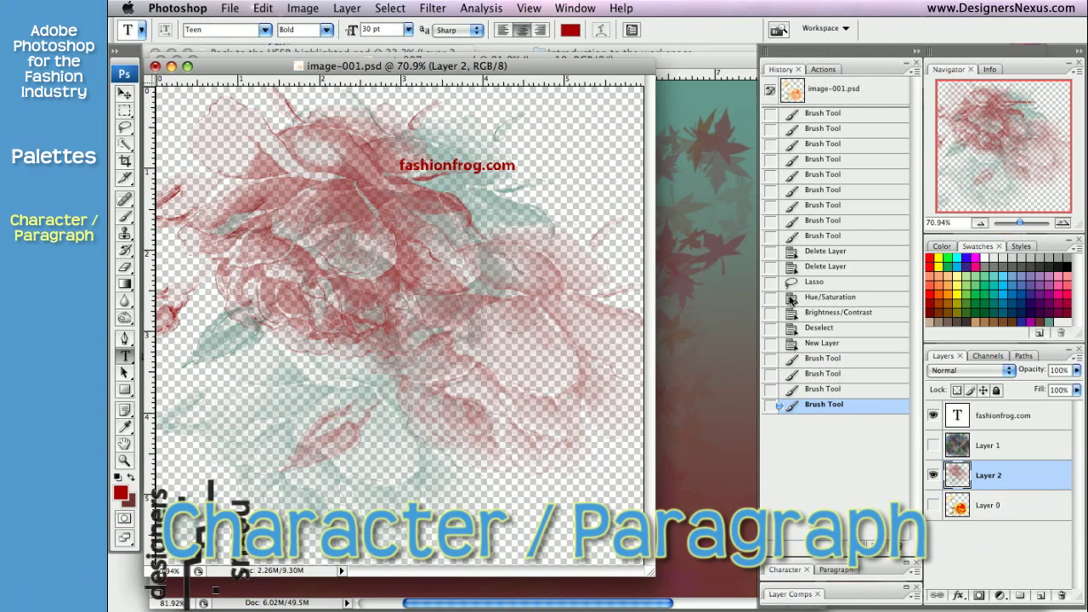
{"action": "double_click", "coordinate": [906, 564]}
{"action": "left_click", "coordinate": [846, 431]}
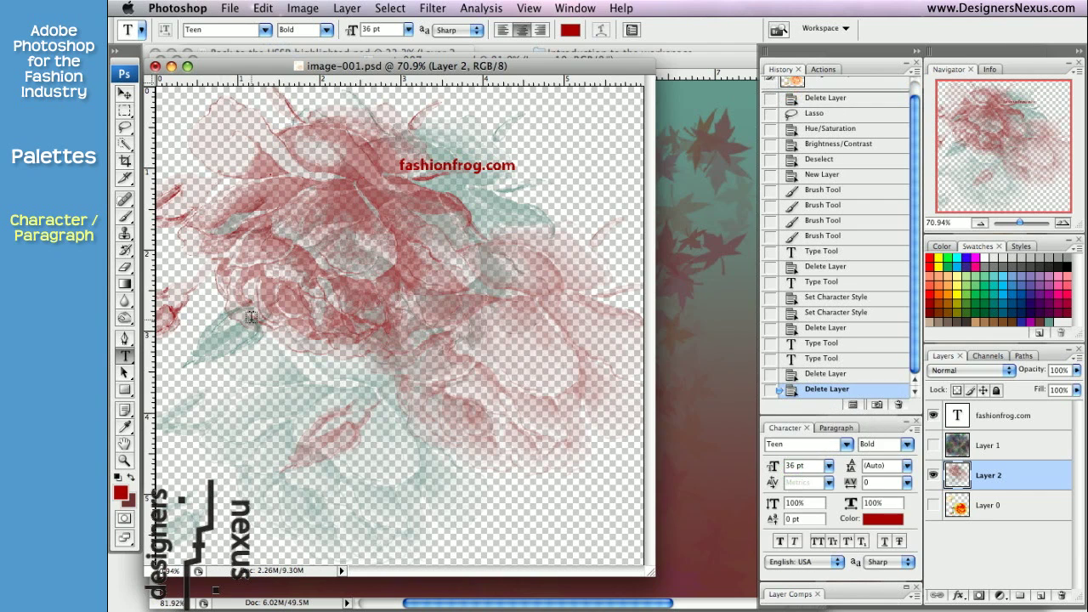
- Add the text CHARACTER as a new type layer over the flower, just below the leftmost petals
{"action": "left_click", "coordinate": [252, 316]}
{"action": "type", "text": "CHAR"}
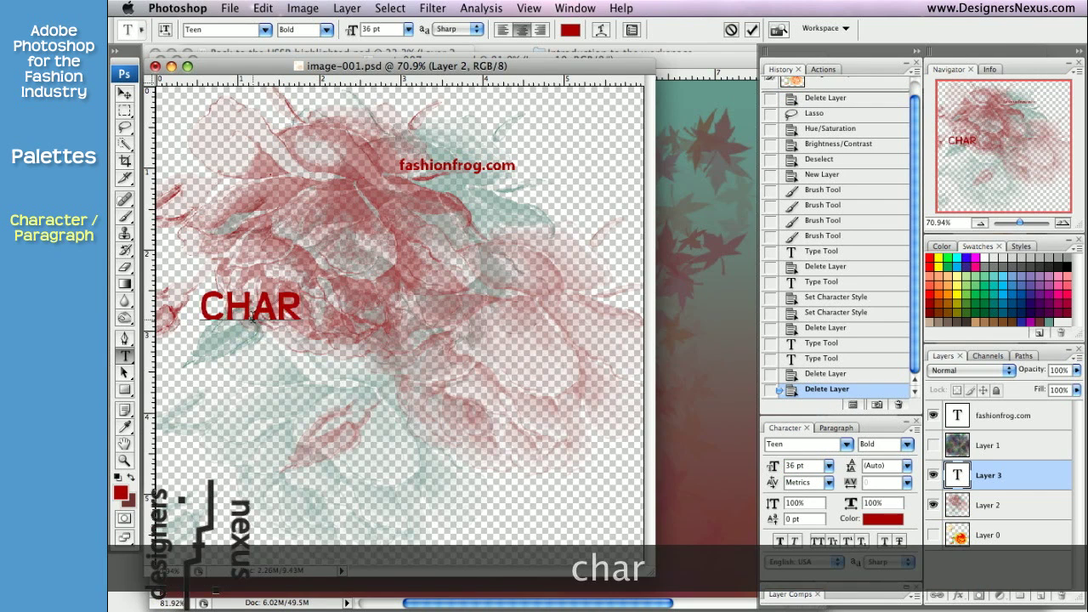
{"action": "type", "text": "ACTER"}
- Select the whole word CHARACTER and left-align it
{"action": "key", "text": "shift+Left"}
{"action": "key", "text": "shift+Left"}
{"action": "key", "text": "shift+Left"}
{"action": "key", "text": "shift+Left"}
{"action": "key", "text": "shift+Left"}
{"action": "key", "text": "shift+Left"}
{"action": "key", "text": "shift+Left"}
{"action": "key", "text": "shift+Left"}
{"action": "key", "text": "shift+Left"}
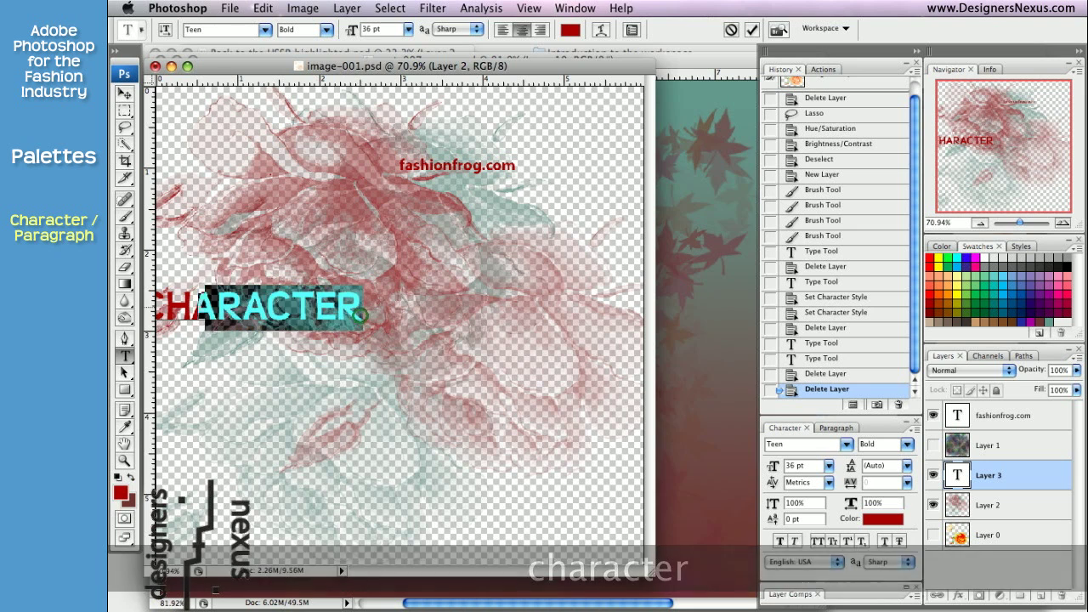
{"action": "left_click", "coordinate": [502, 30]}
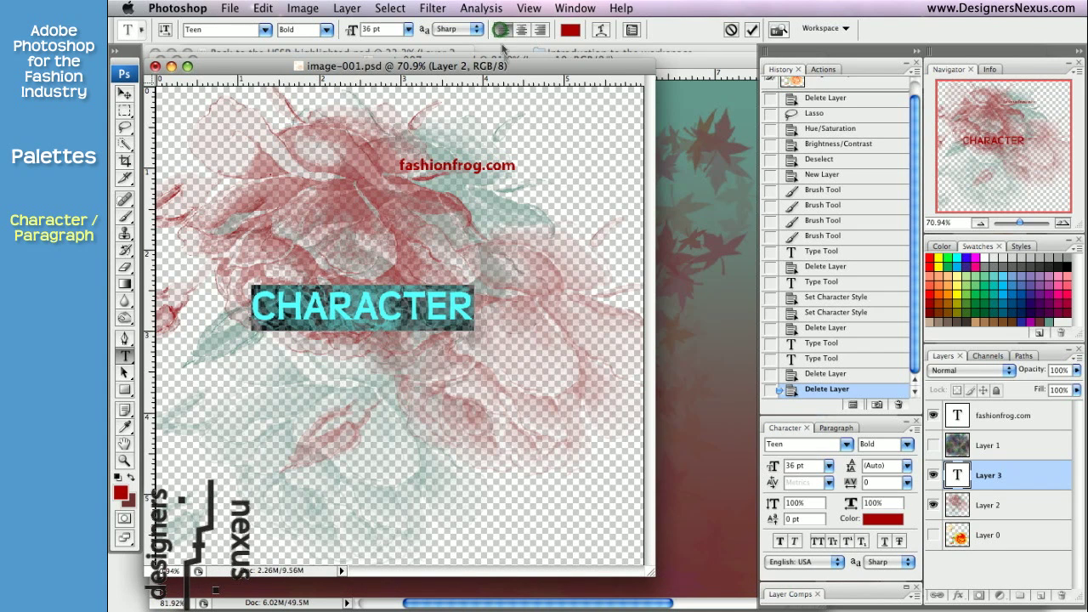
- Set the CHARACTER text to 72 pt, keeping the Teen font, and move it left until the whole word fits on the canvas
{"action": "left_click", "coordinate": [847, 446]}
{"action": "left_click", "coordinate": [840, 444]}
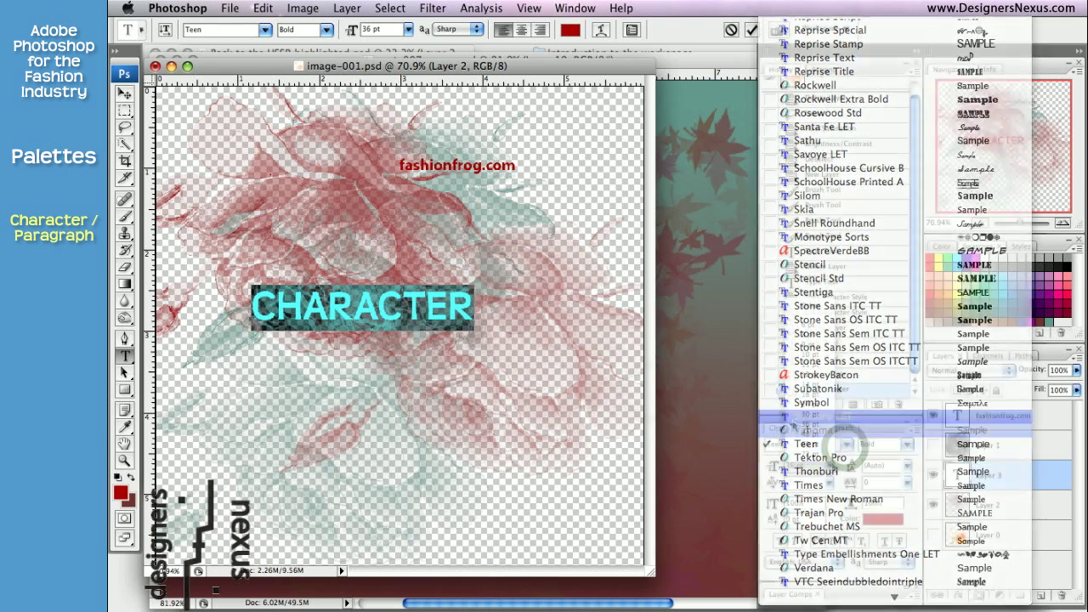
{"action": "left_click", "coordinate": [829, 466]}
{"action": "left_click", "coordinate": [823, 455]}
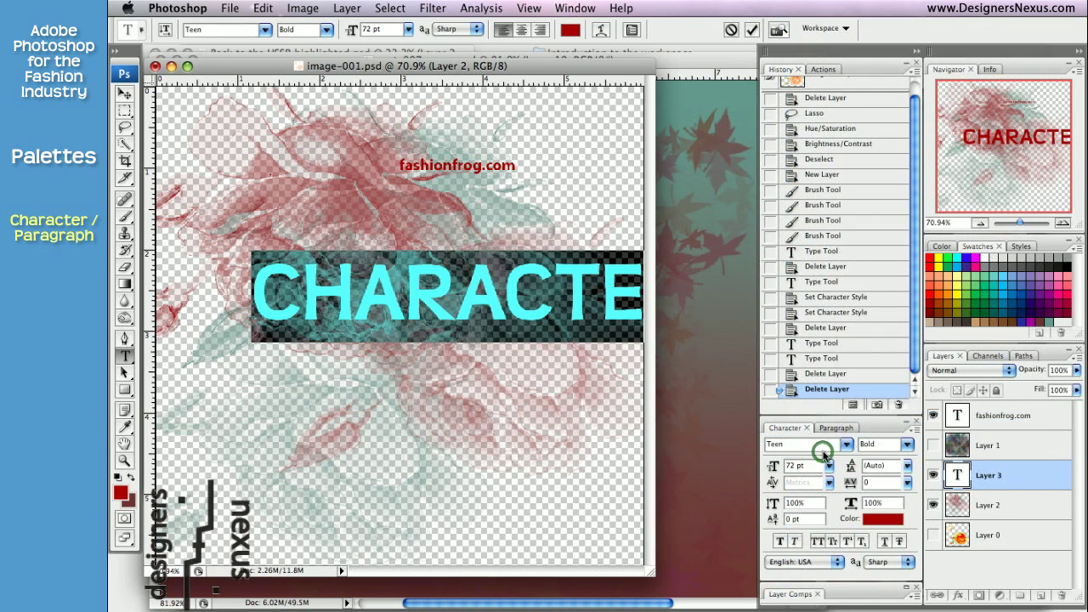
{"action": "left_click", "coordinate": [124, 94]}
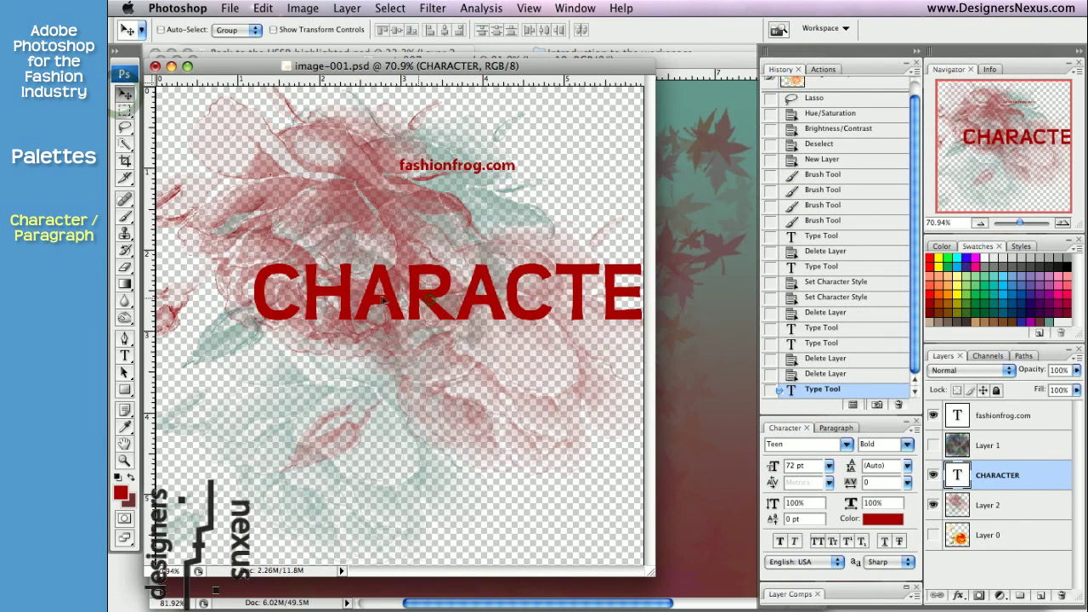
{"action": "left_click_drag", "start_coordinate": [382, 299], "coordinate": [309, 299]}
- Set the CHARACTER text's tracking to 100 and vertical scale to 200, and shift the word left to center it on the canvas
{"action": "double_click", "coordinate": [957, 475]}
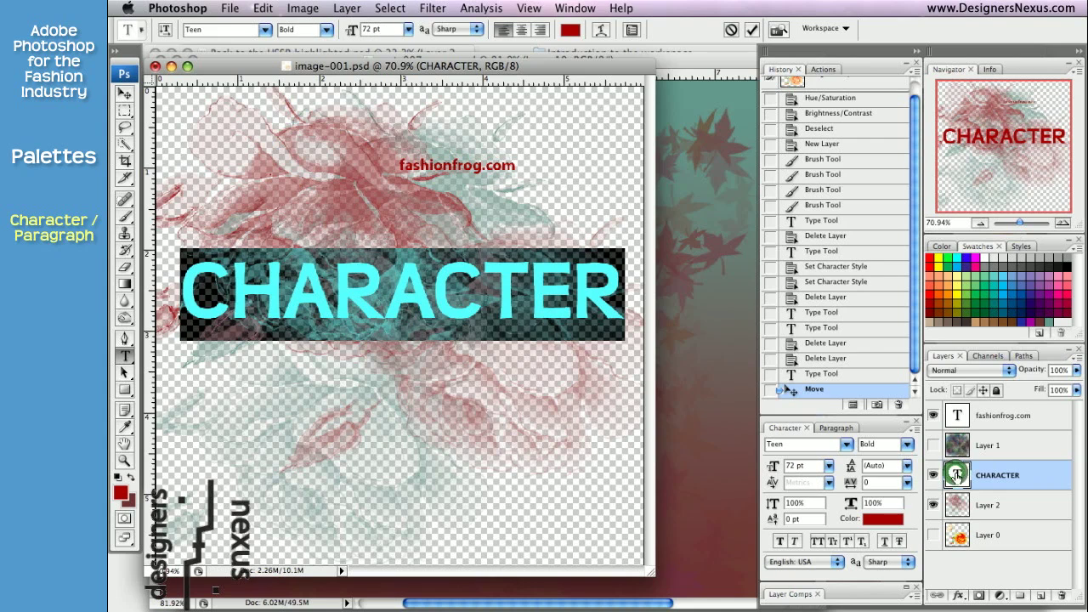
{"action": "left_click", "coordinate": [907, 485]}
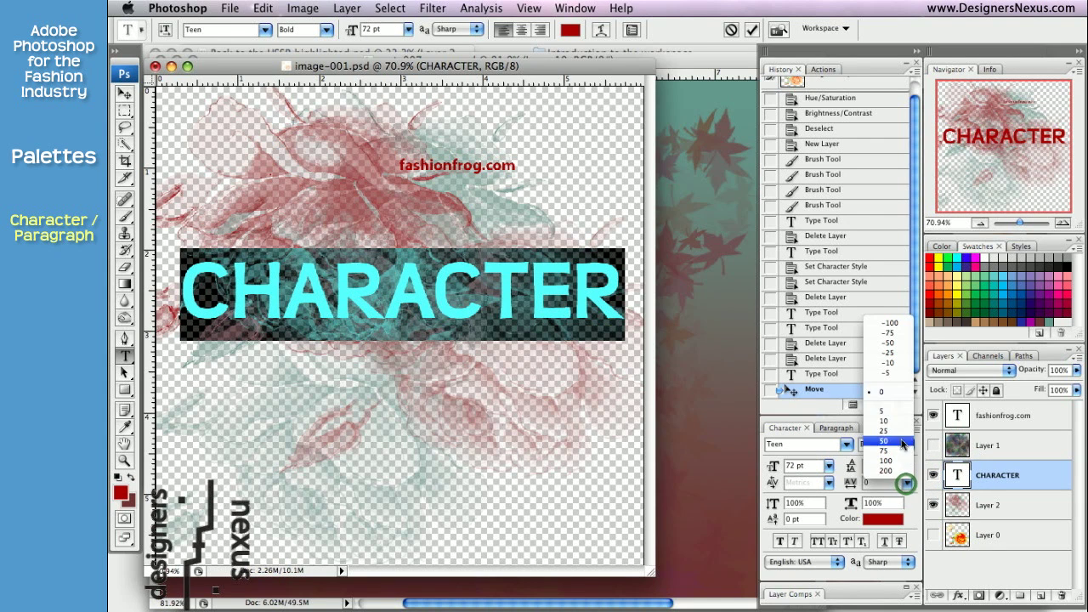
{"action": "left_click", "coordinate": [896, 463]}
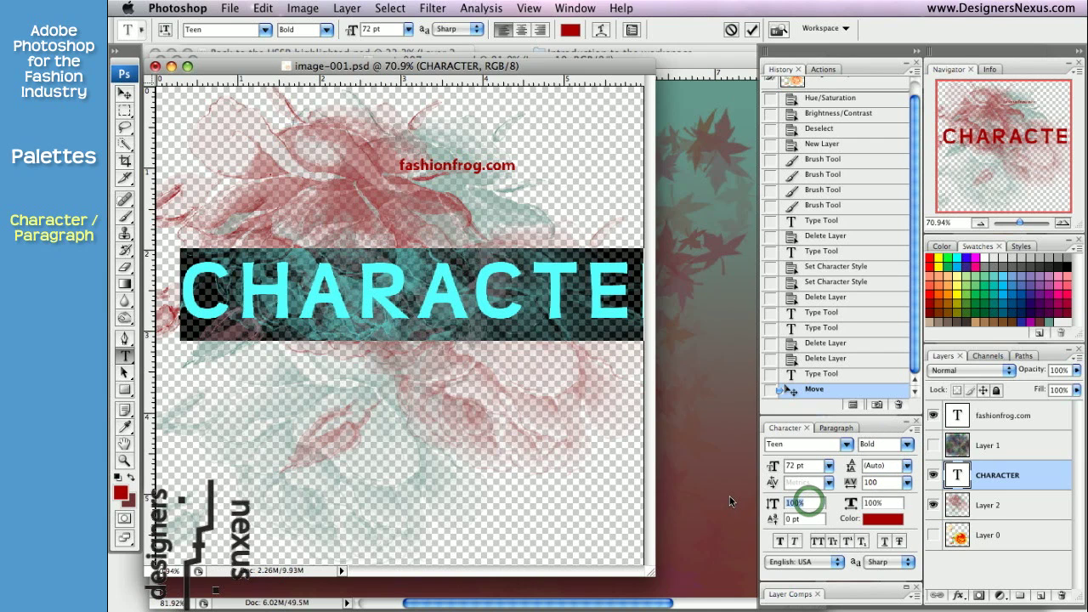
{"action": "type", "text": "200"}
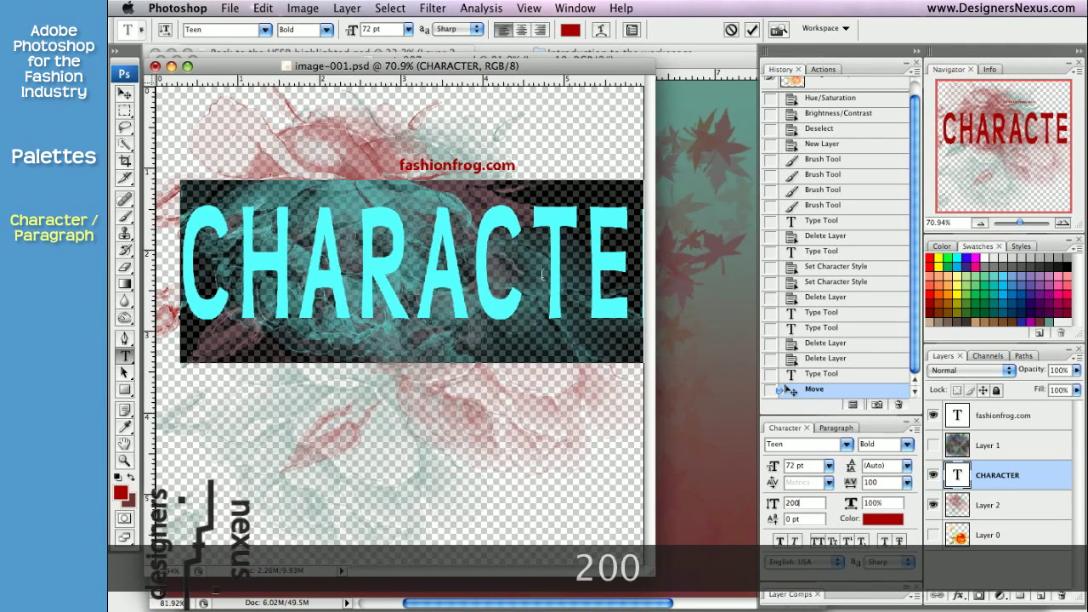
{"action": "left_click", "coordinate": [124, 92]}
{"action": "left_click_drag", "start_coordinate": [510, 315], "coordinate": [481, 315]}
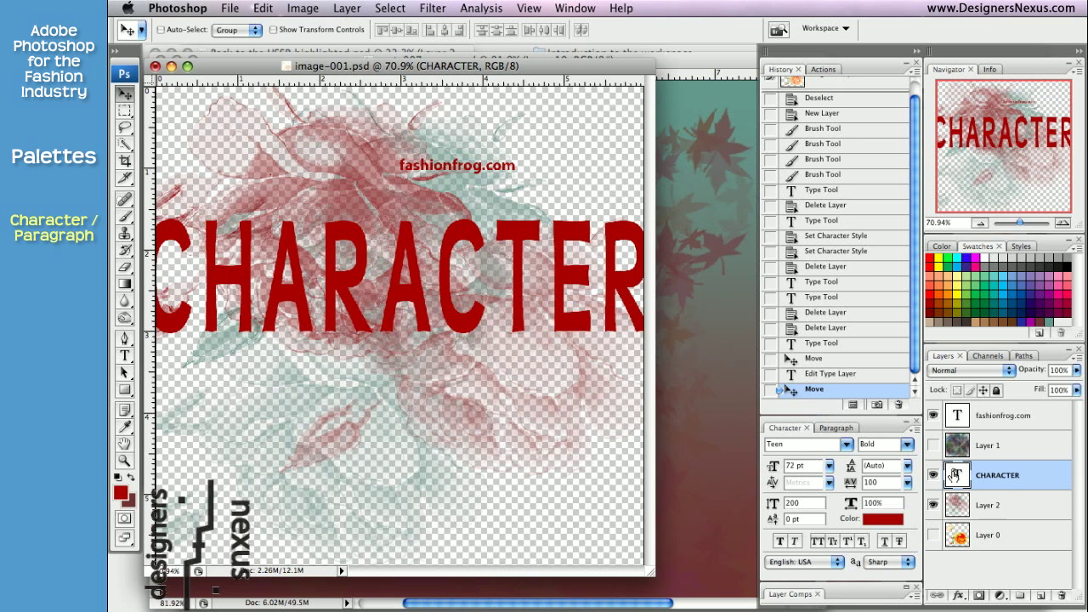
- Reopen the CHARACTER text for editing, examine its paragraph settings and close that palette
{"action": "double_click", "coordinate": [954, 474]}
{"action": "left_click", "coordinate": [843, 429]}
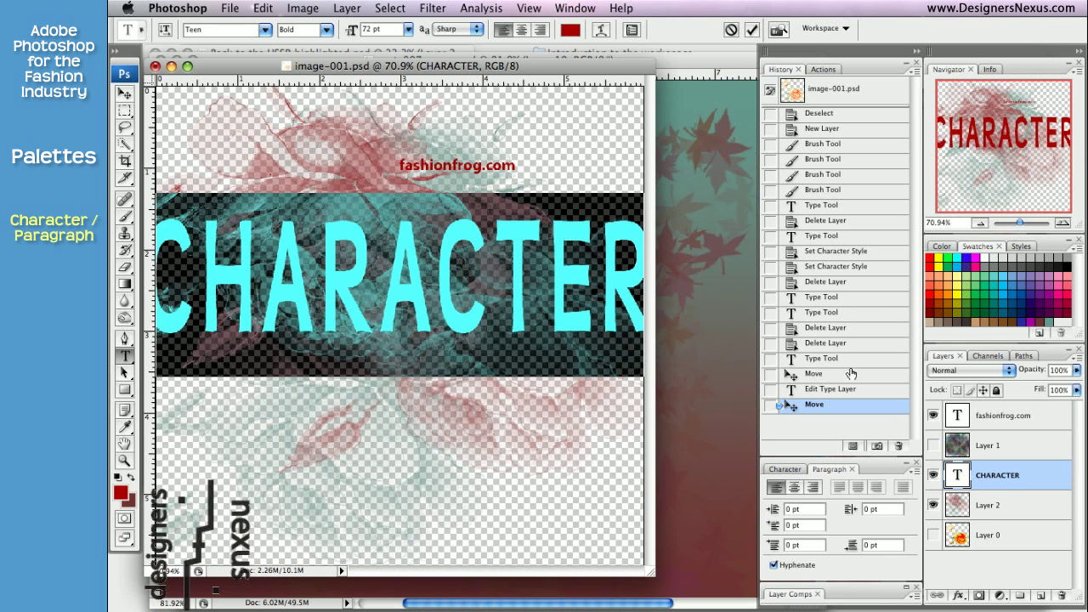
{"action": "left_click", "coordinate": [917, 463]}
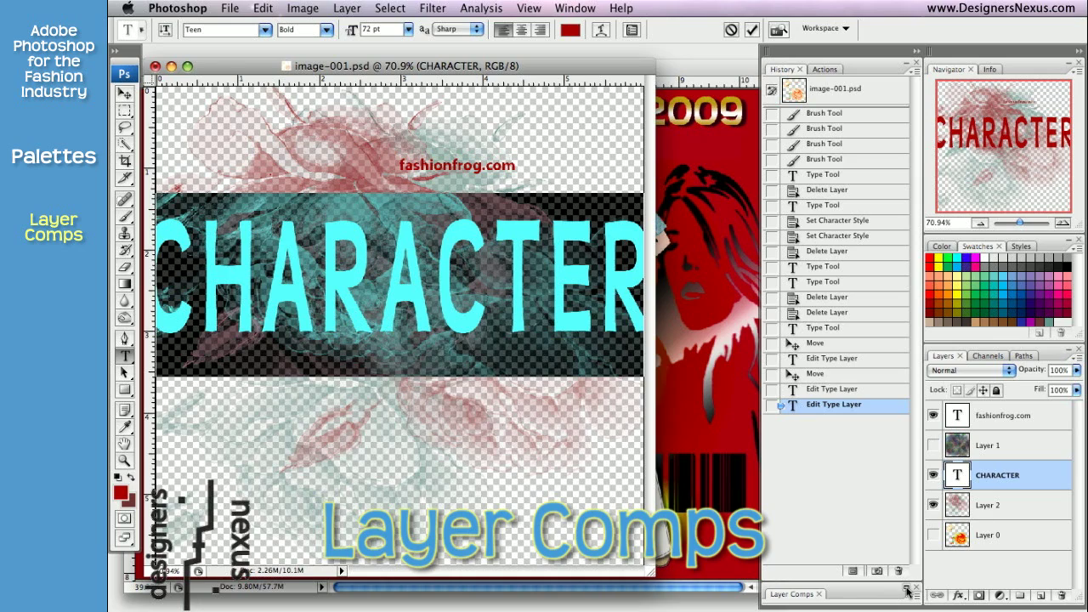
- Expand and enlarge the Layer Comps palette, preview Layer Comps 2, 3 and 4 of presentation-demo.psd, and return to Layer Comp 1
{"action": "left_click", "coordinate": [908, 592]}
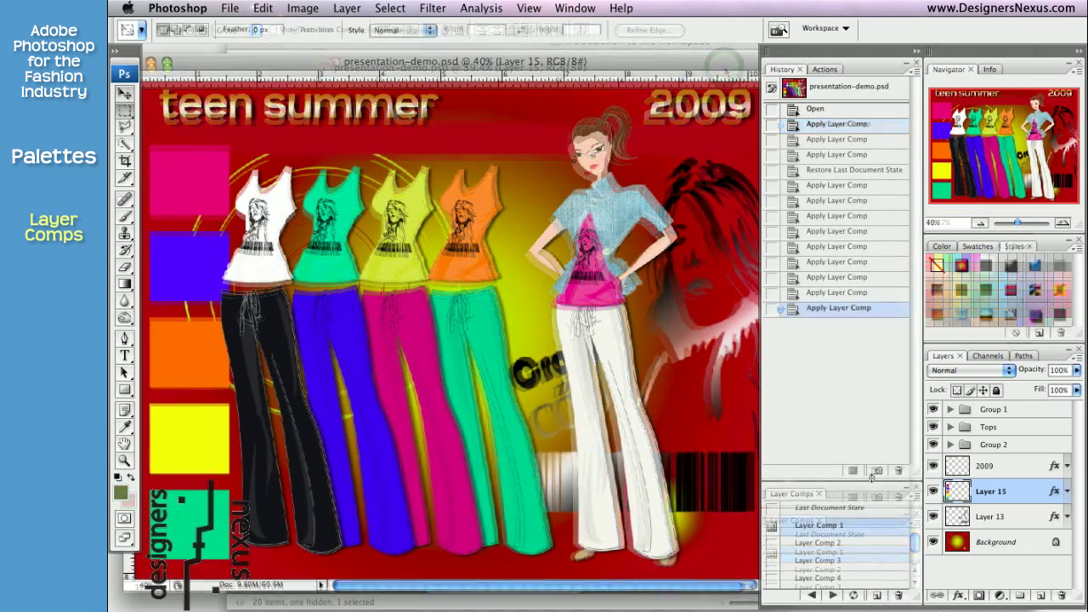
{"action": "left_click_drag", "start_coordinate": [872, 478], "coordinate": [872, 411]}
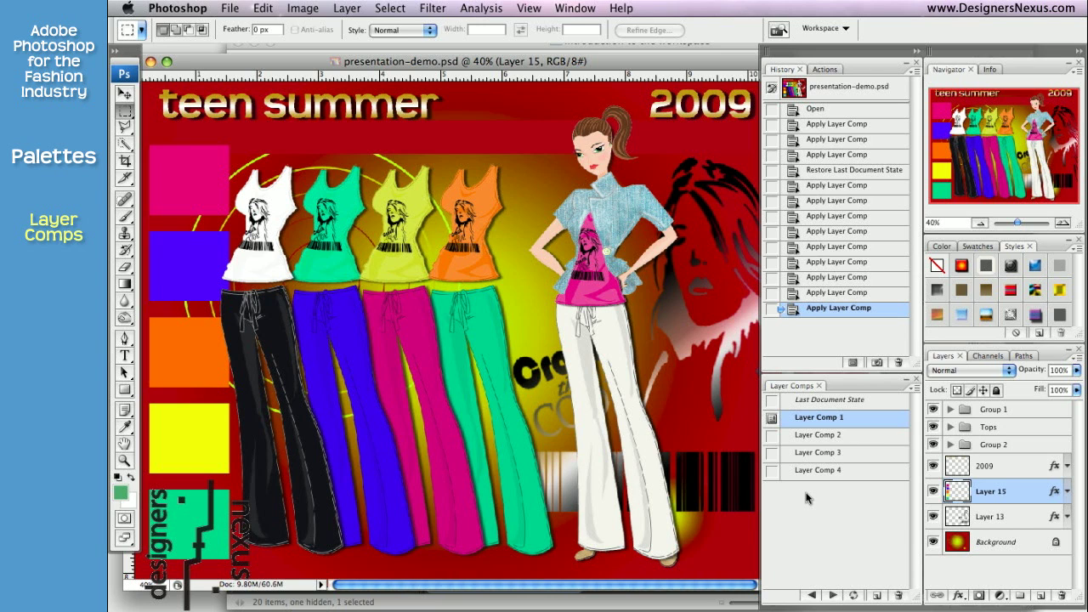
{"action": "left_click", "coordinate": [772, 438]}
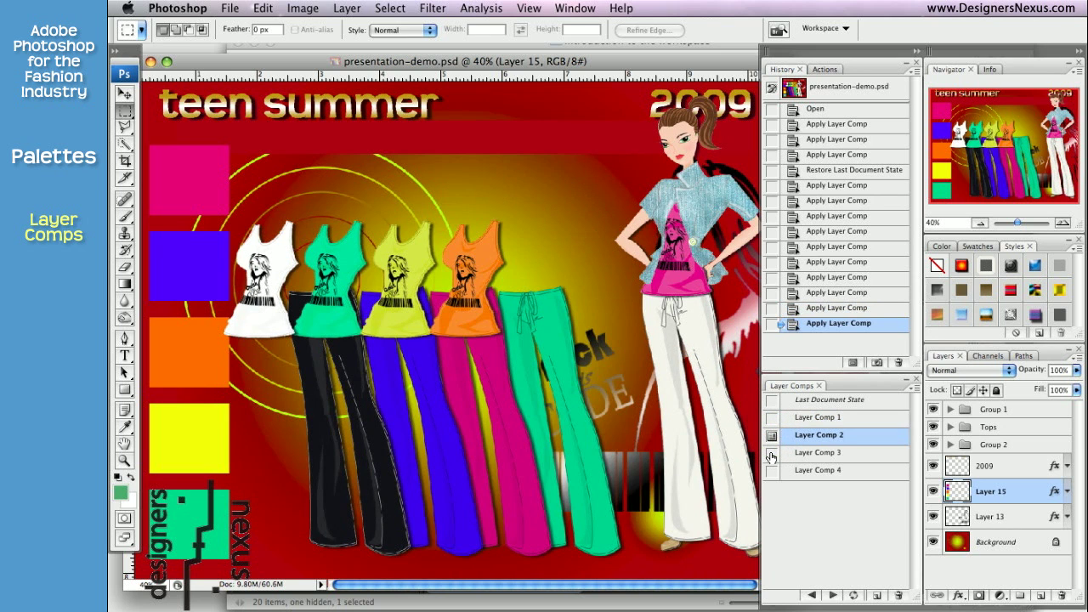
{"action": "left_click", "coordinate": [771, 453]}
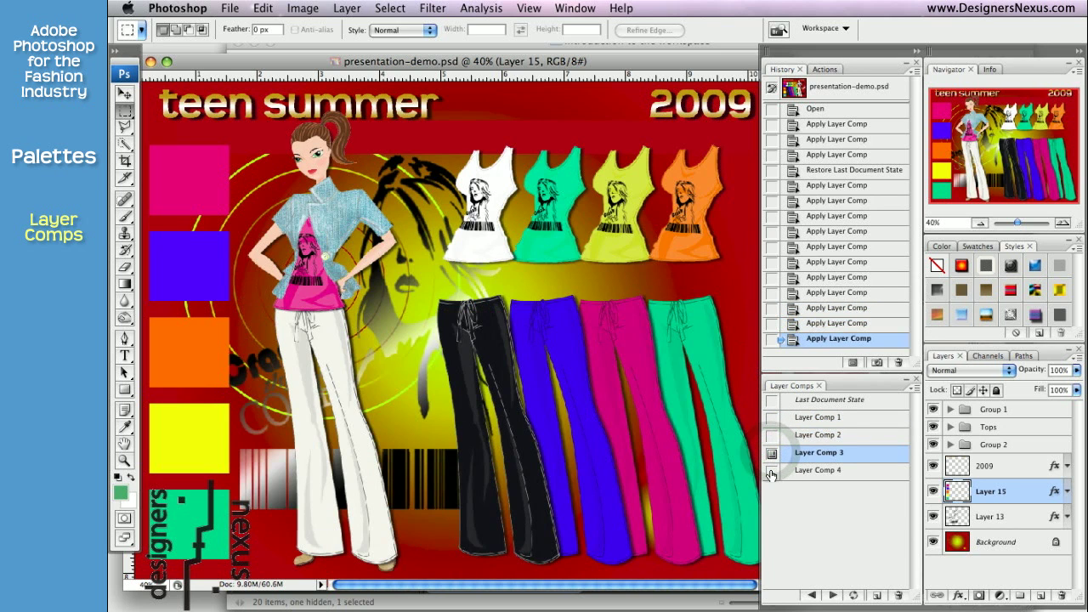
{"action": "left_click", "coordinate": [771, 472]}
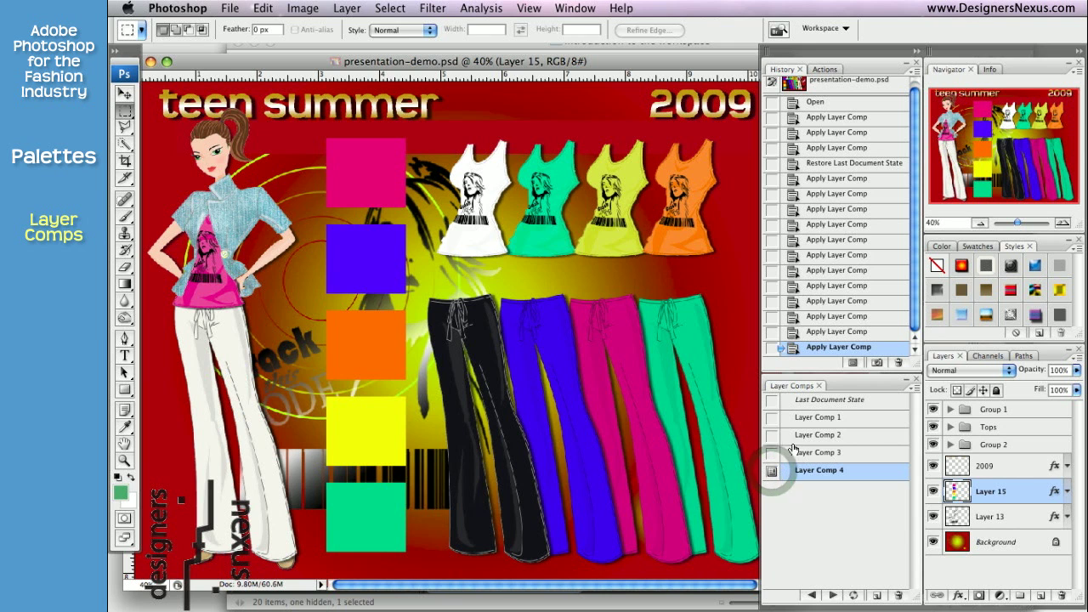
{"action": "left_click", "coordinate": [773, 419]}
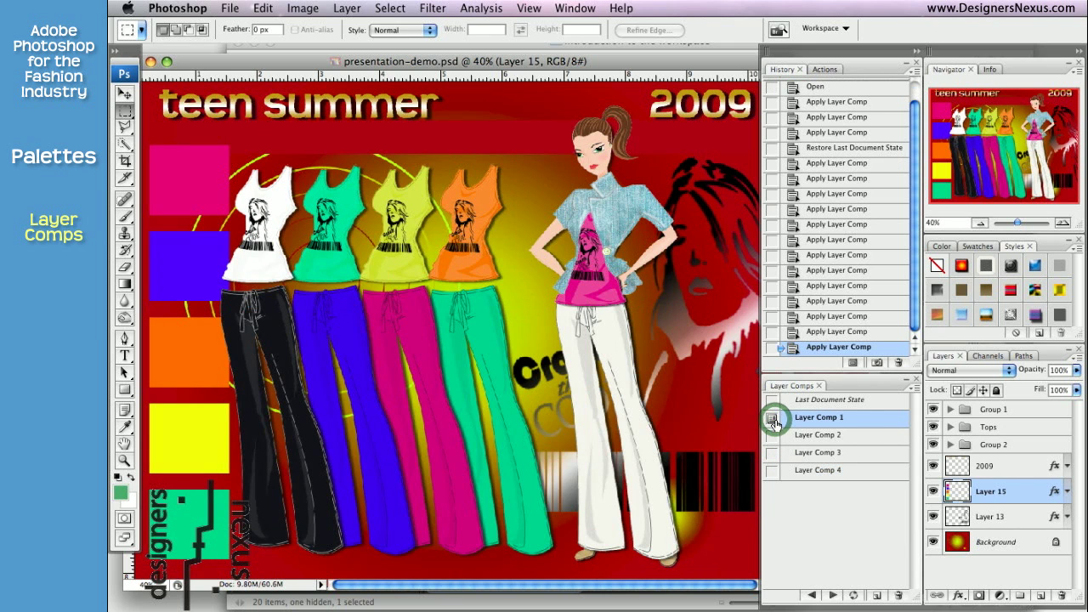
- Delete all four layer comps and create a new Layer Comp 1 that stores visibility, position and appearance (layer style)
{"action": "left_click", "coordinate": [818, 470], "text": "shift"}
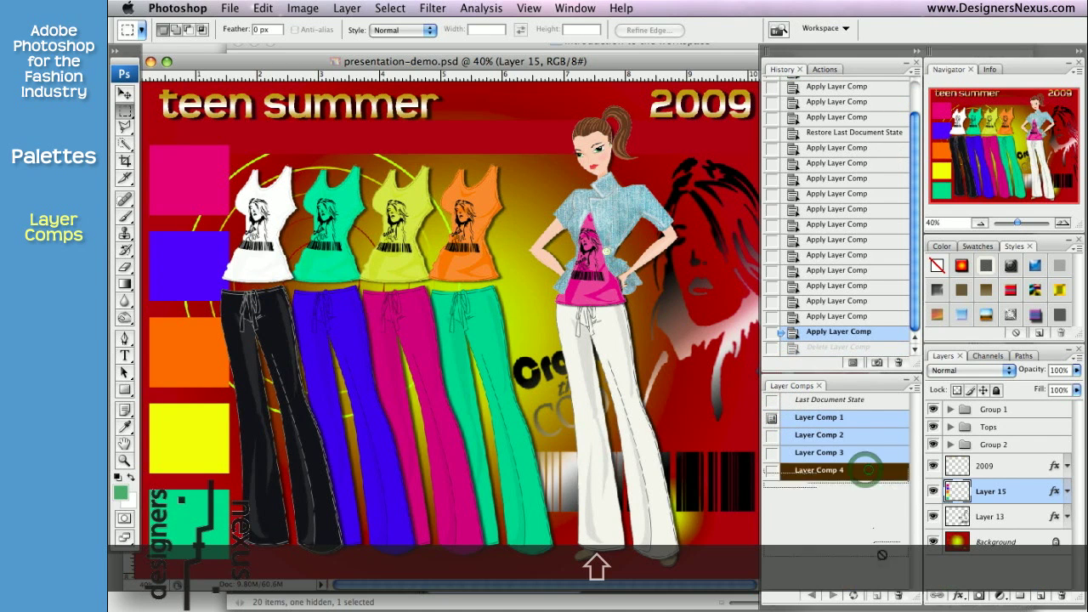
{"action": "left_click", "coordinate": [899, 595]}
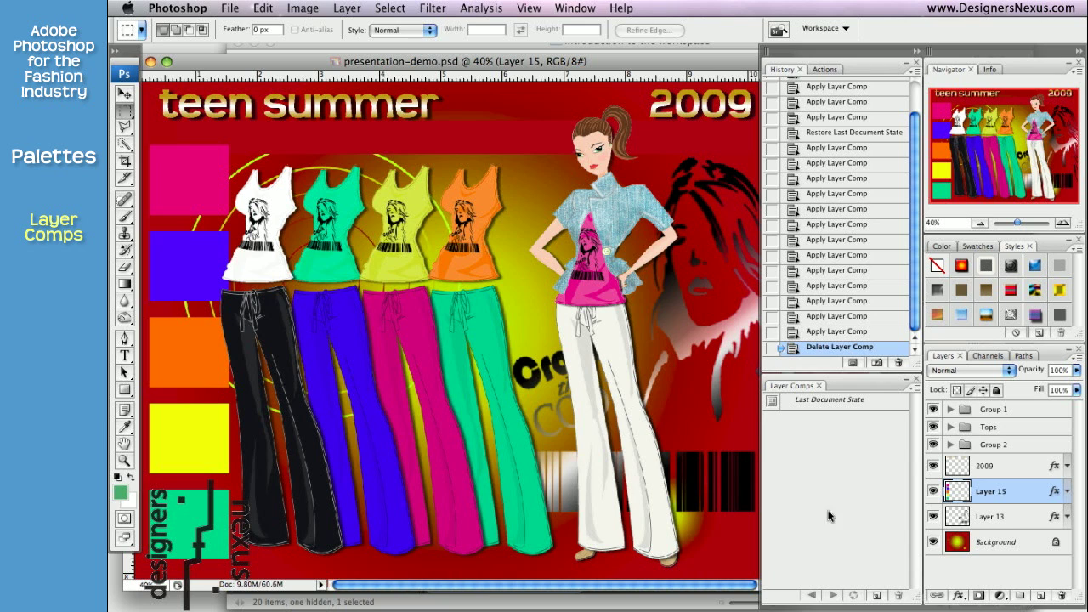
{"action": "left_click", "coordinate": [876, 595]}
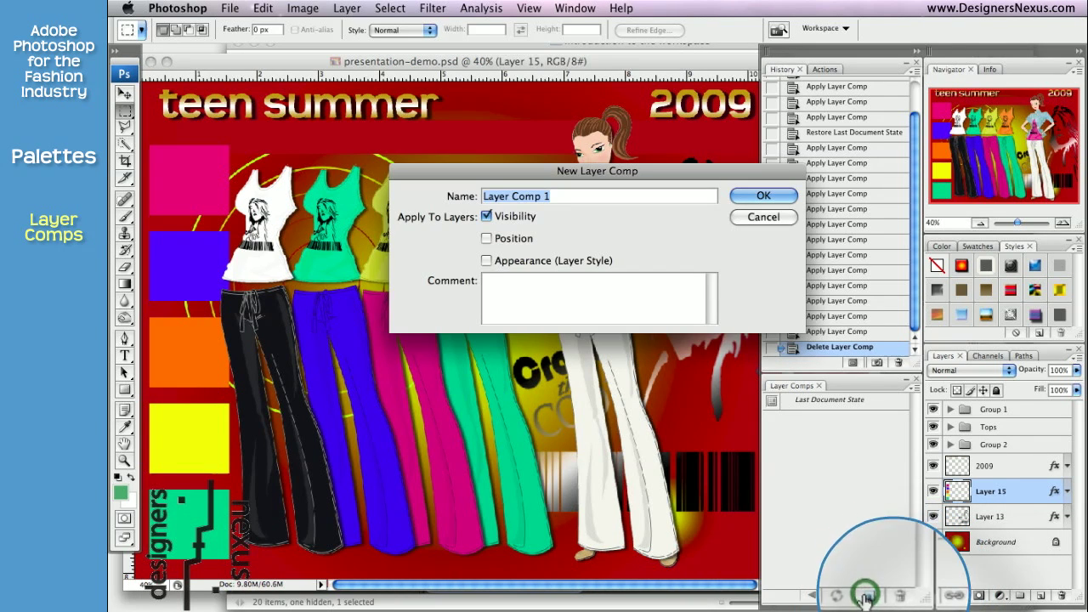
{"action": "left_click", "coordinate": [487, 240]}
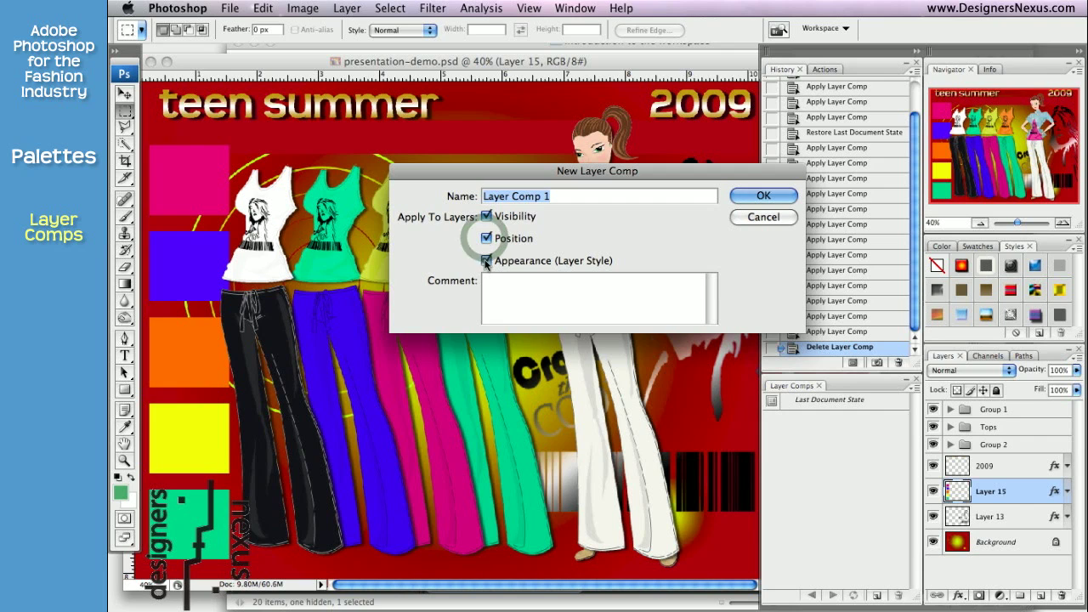
{"action": "left_click", "coordinate": [486, 260]}
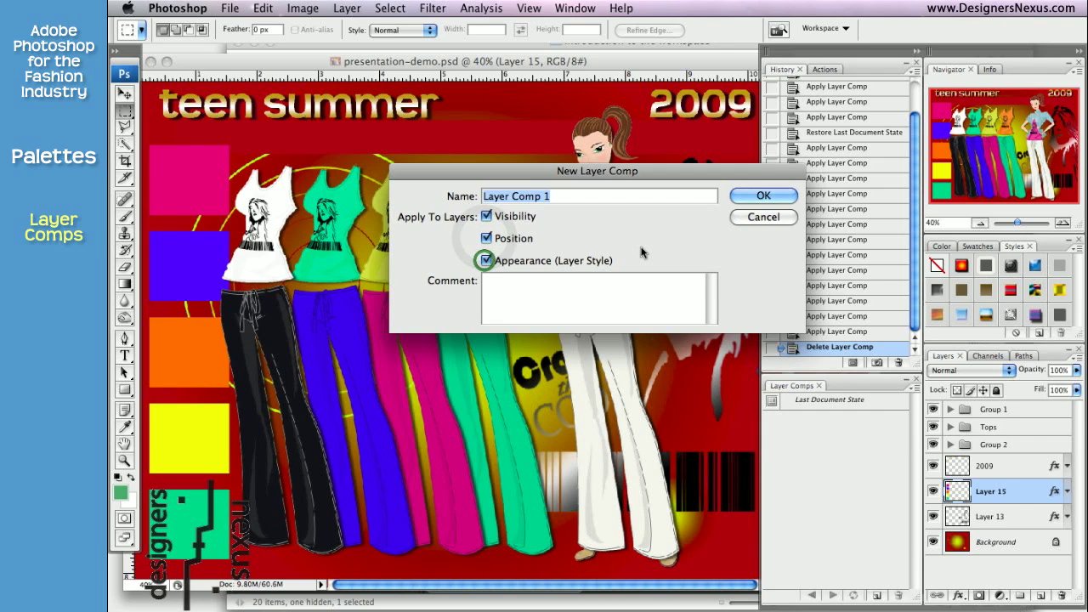
{"action": "left_click", "coordinate": [755, 198]}
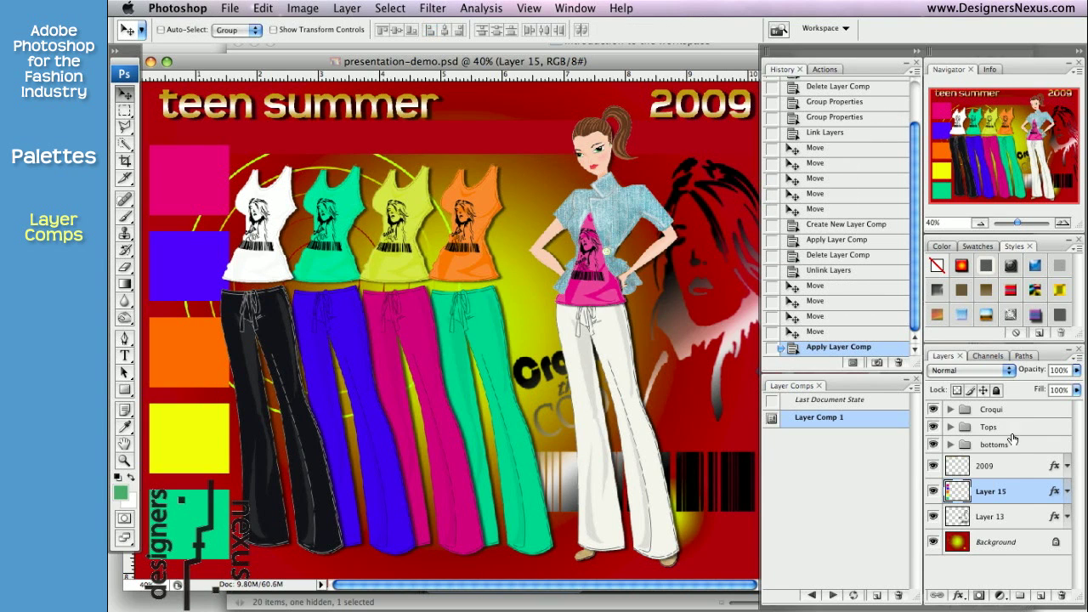
- Link the Tops and bottoms groups and move them left so they overlap the color swatches
{"action": "left_click", "coordinate": [1017, 424]}
{"action": "left_click", "coordinate": [1026, 445], "text": "super"}
{"action": "left_click", "coordinate": [937, 595]}
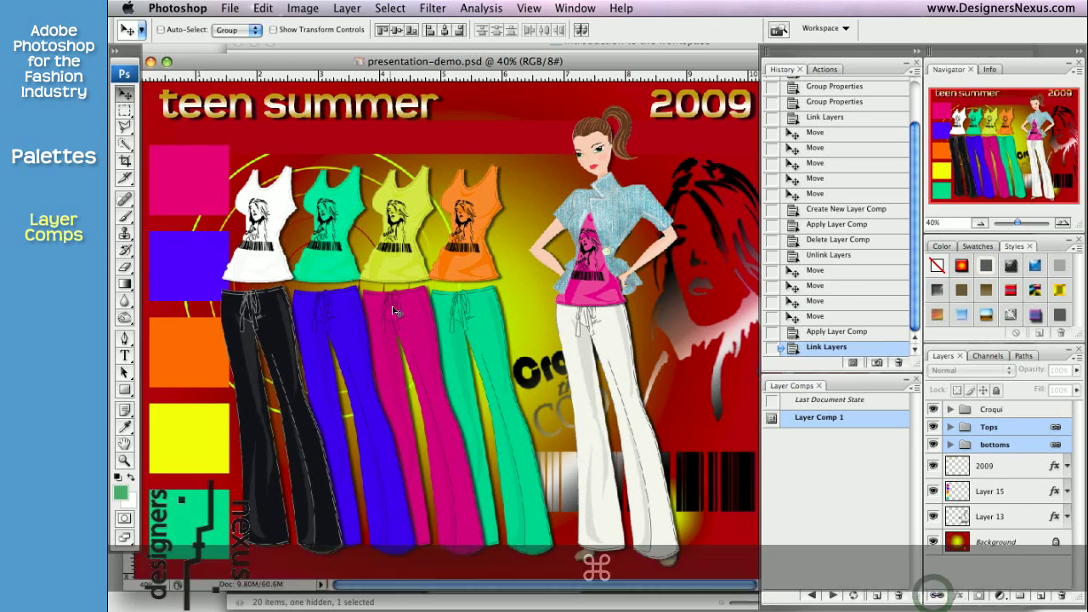
{"action": "left_click_drag", "start_coordinate": [400, 308], "coordinate": [351, 308]}
- Move the Layer 15 color swatches across to behind the model, and shift the Croqui group left beside the green pants
{"action": "left_click", "coordinate": [990, 491]}
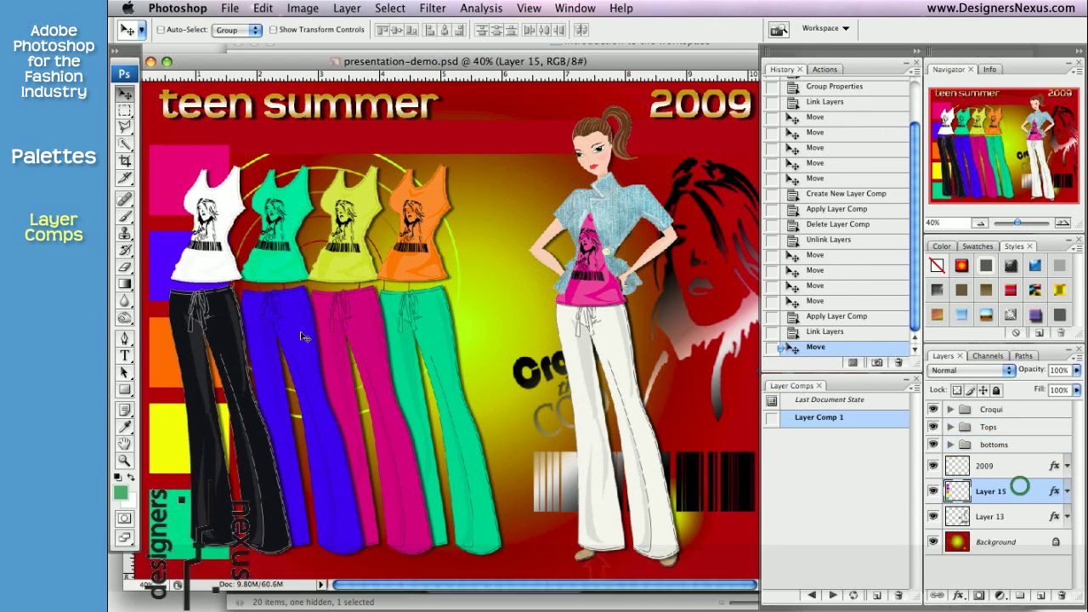
{"action": "left_click_drag", "start_coordinate": [161, 358], "coordinate": [599, 357]}
{"action": "left_click", "coordinate": [1032, 409]}
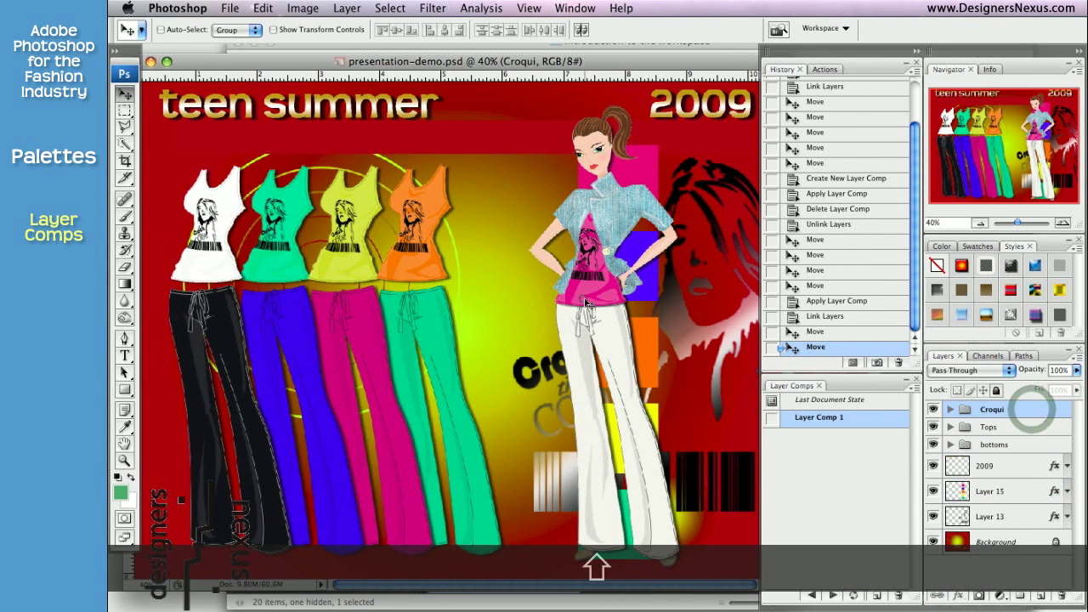
{"action": "left_click_drag", "start_coordinate": [654, 304], "coordinate": [561, 303]}
- Shift the linked Tops and bottoms groups to the canvas's left edge and save the layout as Layer Comp 2 with visibility, position and appearance
{"action": "left_click", "coordinate": [1051, 426]}
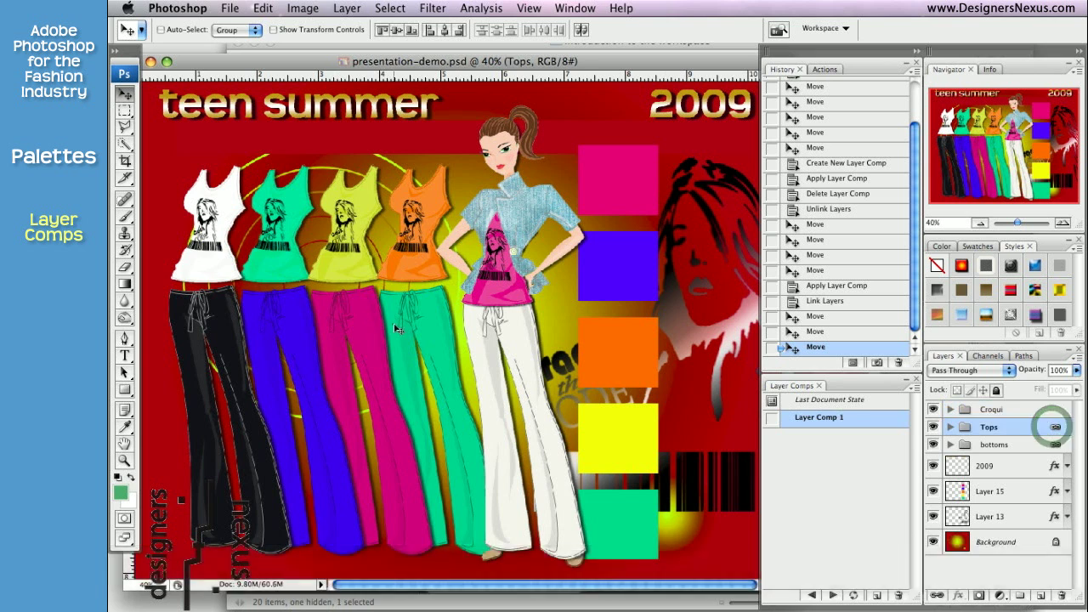
{"action": "left_click_drag", "start_coordinate": [390, 324], "coordinate": [365, 324]}
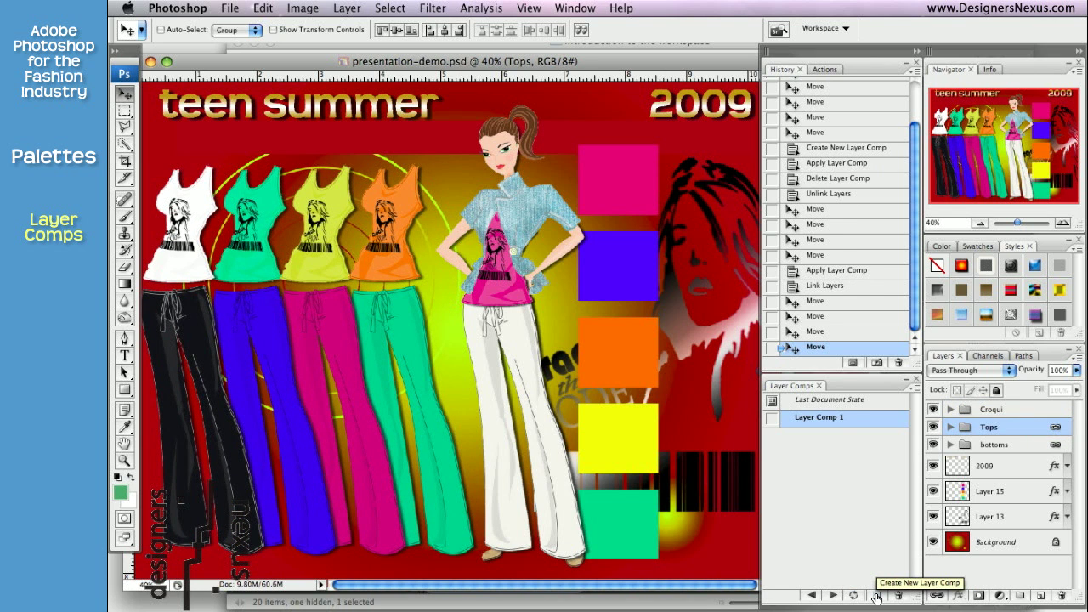
{"action": "left_click", "coordinate": [876, 598]}
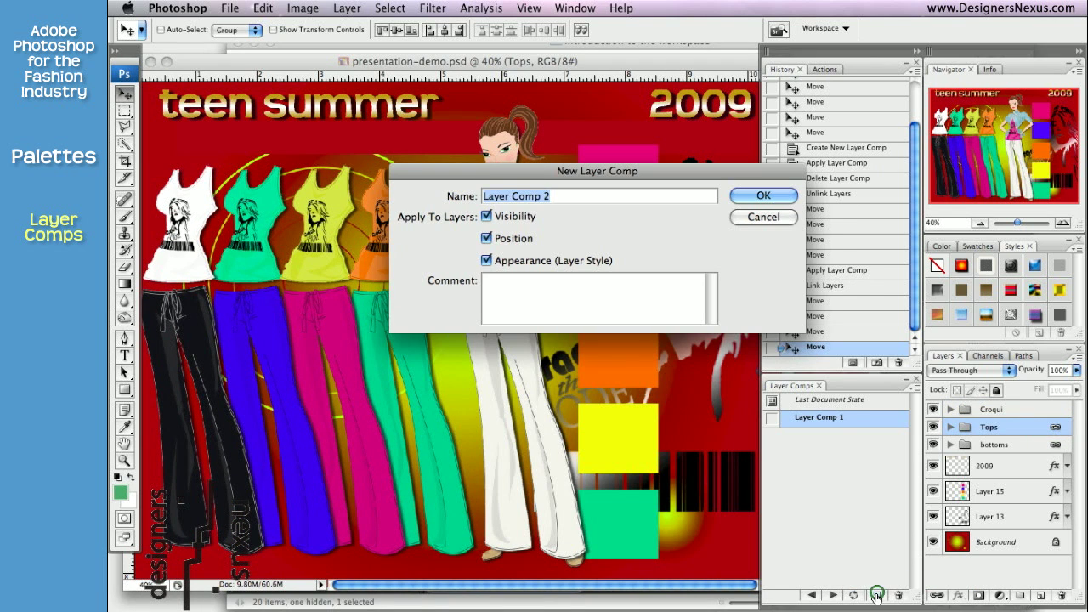
{"action": "left_click", "coordinate": [751, 196]}
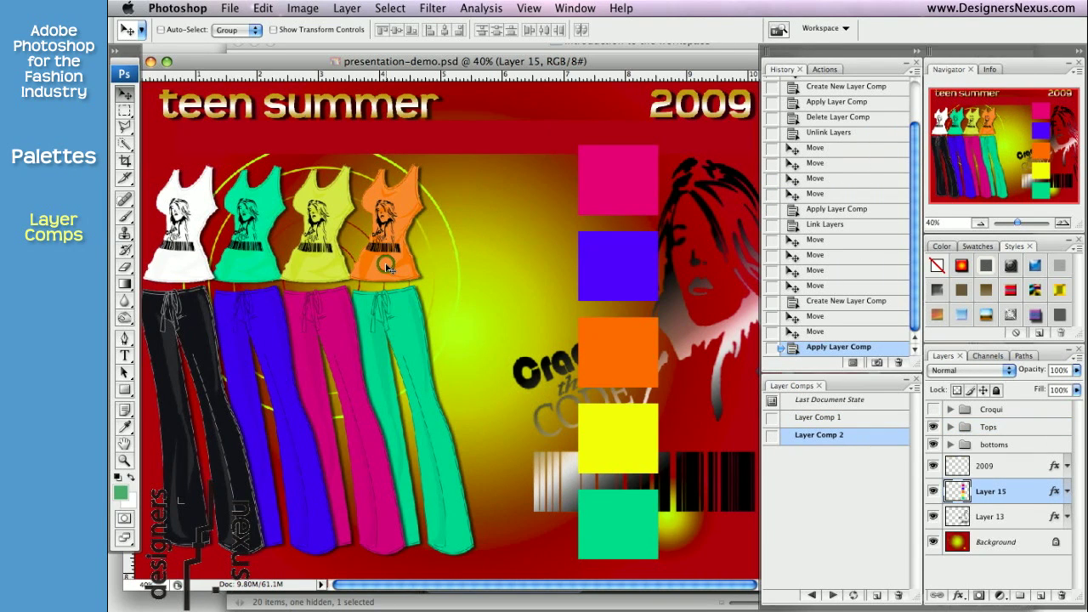
- Move the Layer 15 color swatches to the canvas's left side and shift the linked Tops and bottoms groups right toward the center
{"action": "left_click", "coordinate": [387, 268]}
{"action": "left_click_drag", "start_coordinate": [387, 269], "coordinate": [361, 274]}
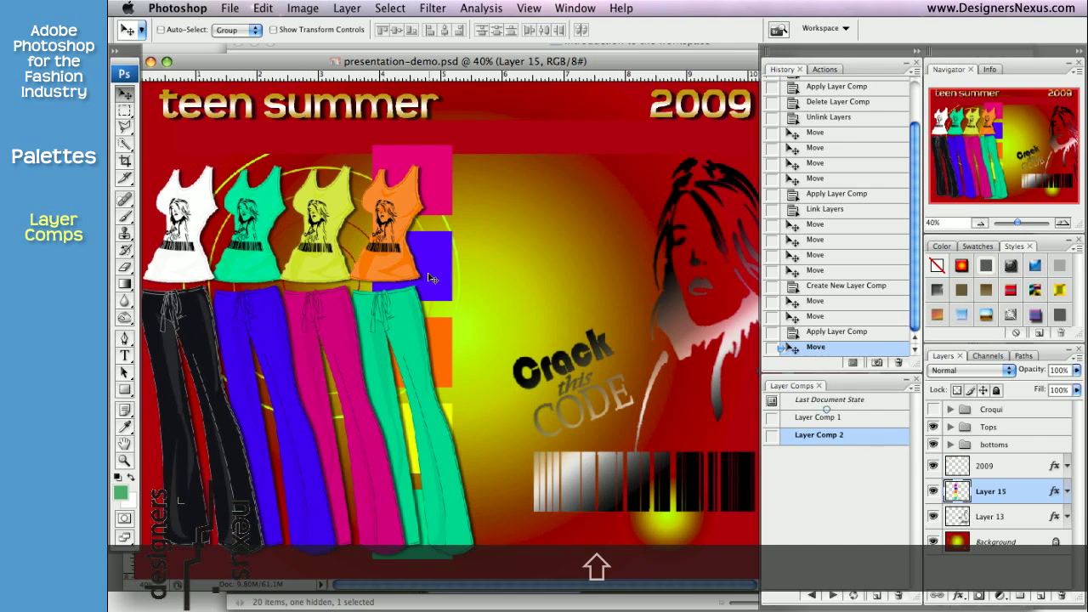
{"action": "left_click_drag", "start_coordinate": [431, 277], "coordinate": [276, 283]}
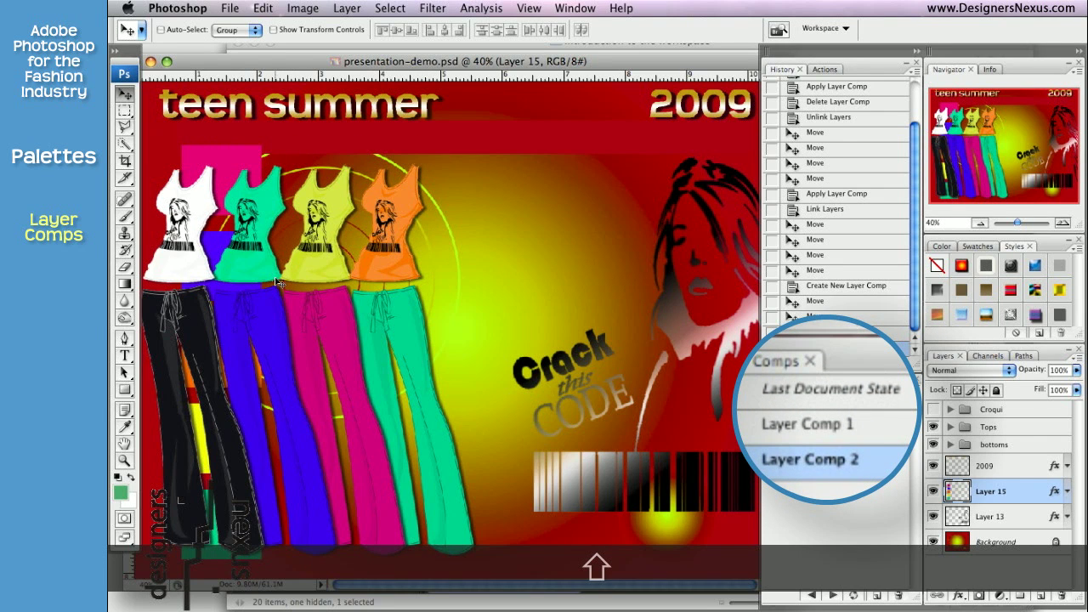
{"action": "left_click", "coordinate": [1013, 427]}
{"action": "left_click_drag", "start_coordinate": [390, 260], "coordinate": [543, 259]}
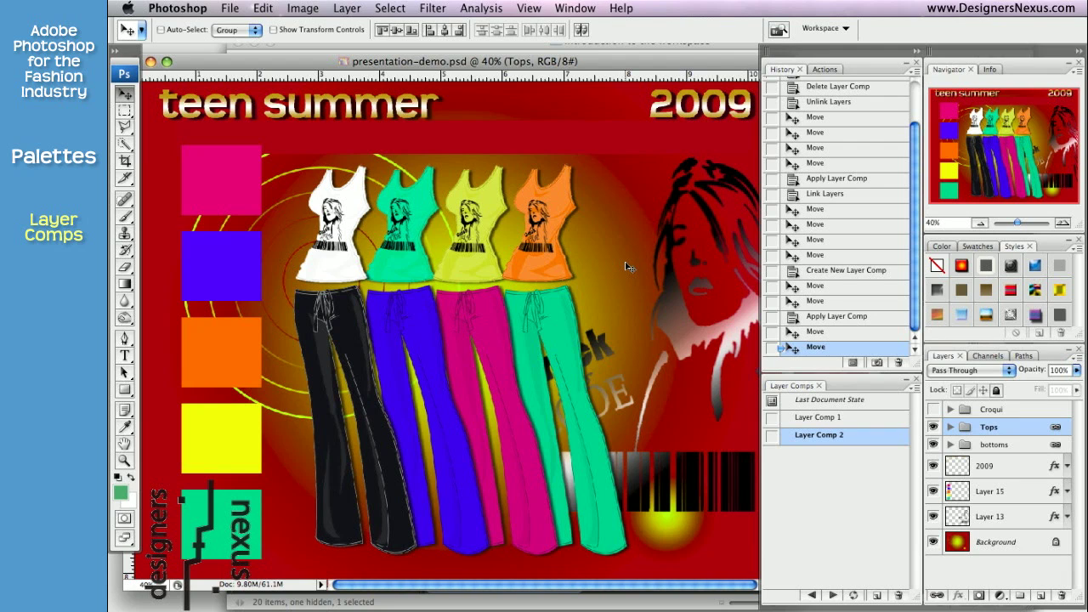
- Apply Layer Comp 1 and cycle forward through the saved layer comps to compare both layouts, ending on Layer Comp 1
{"action": "left_click", "coordinate": [771, 417]}
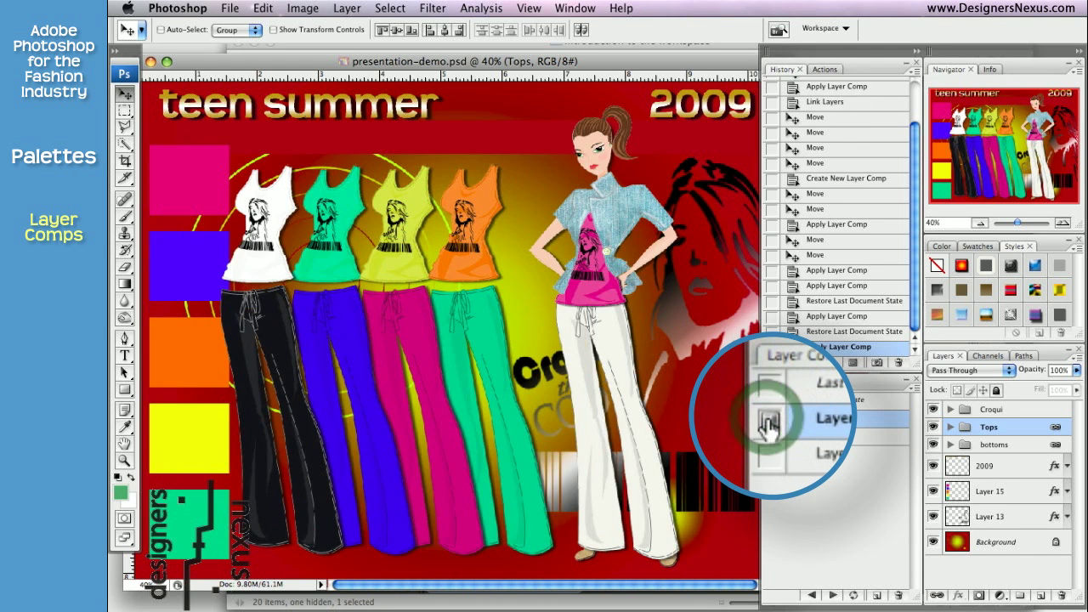
{"action": "left_click", "coordinate": [833, 597]}
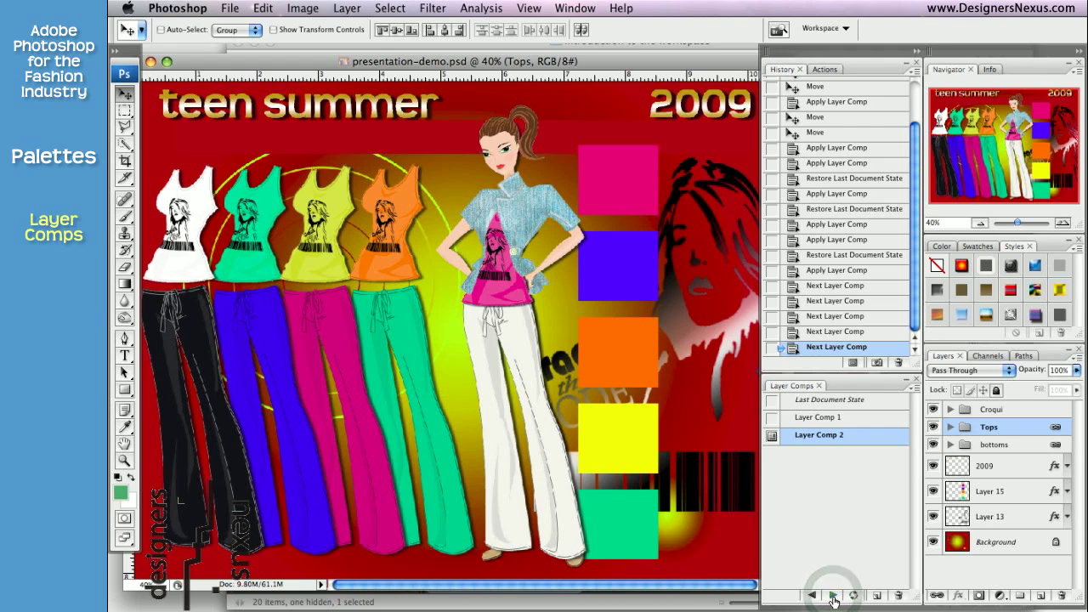
{"action": "left_click", "coordinate": [833, 597]}
{"action": "left_click", "coordinate": [833, 596]}
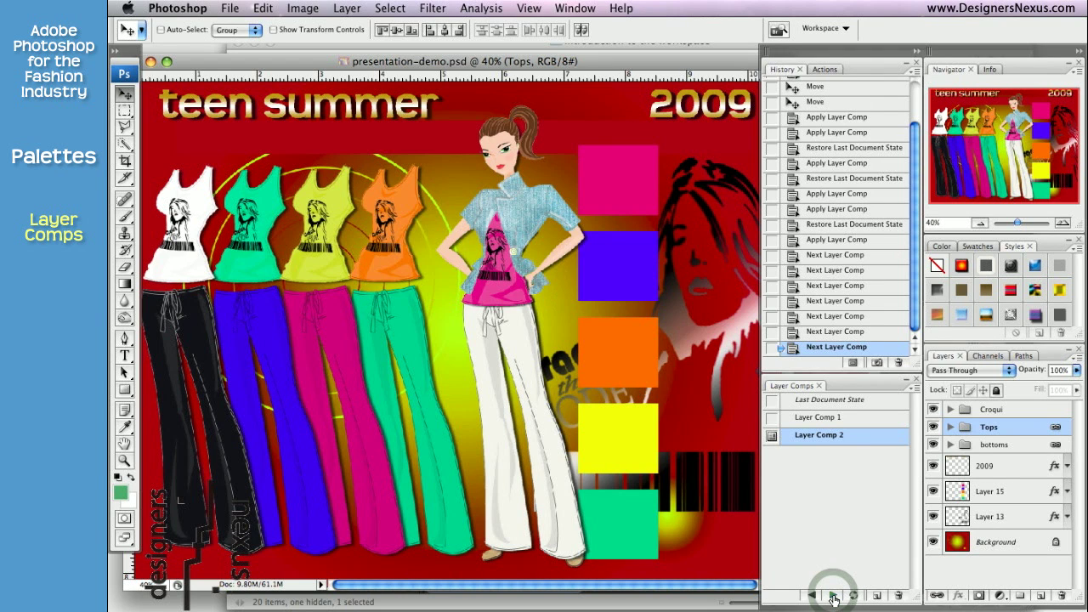
{"action": "left_click", "coordinate": [833, 597]}
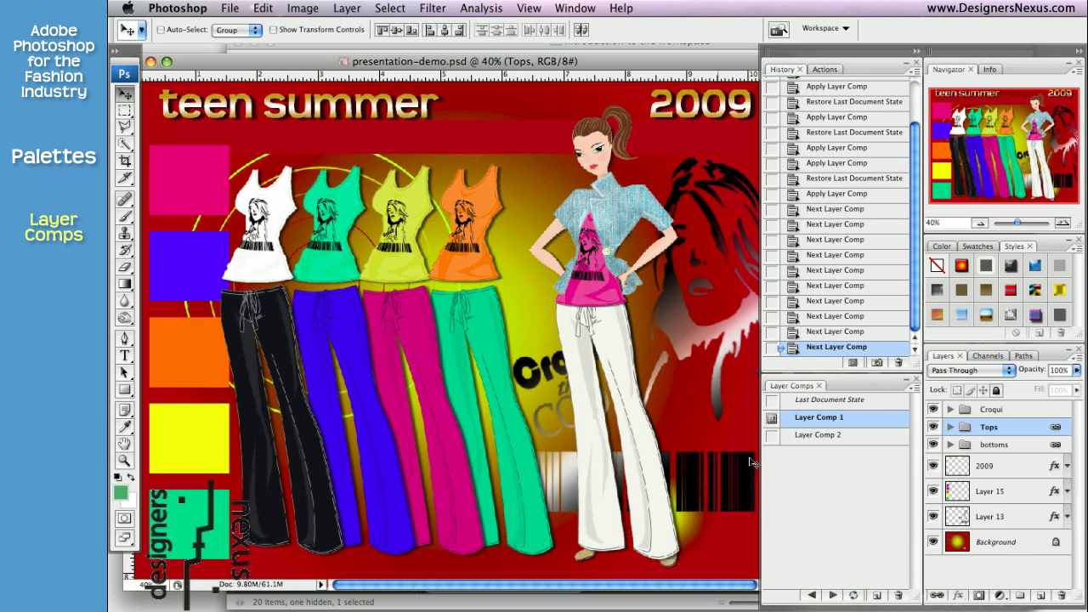
- Delete Layer Comp 2 and duplicate Layer Comp 1
{"action": "left_click_drag", "start_coordinate": [856, 442], "coordinate": [897, 600]}
{"action": "left_click_drag", "start_coordinate": [866, 424], "coordinate": [878, 595]}
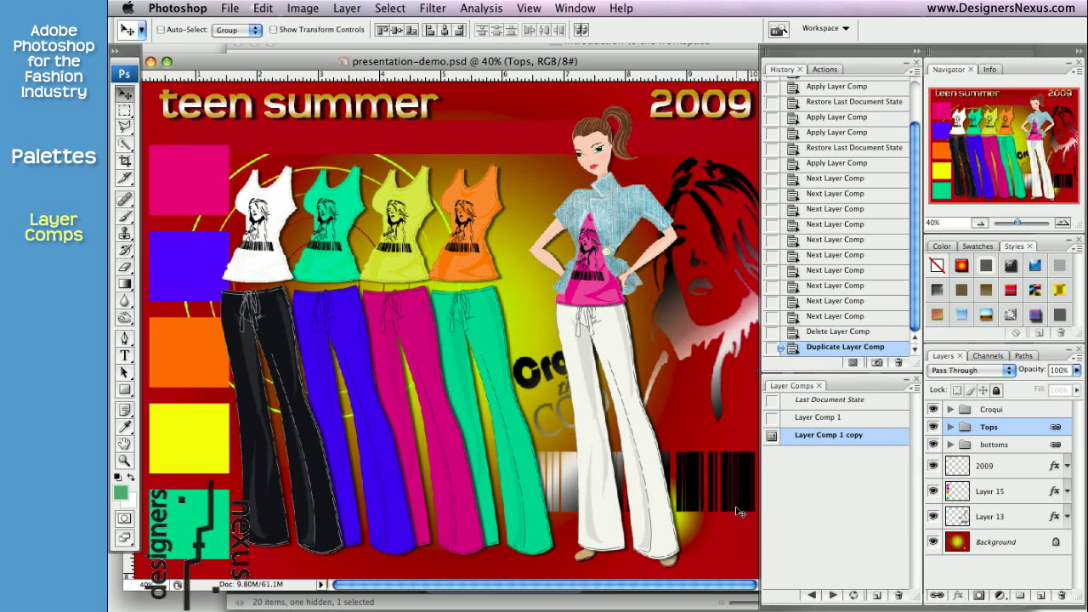
- Duplicate Layer Comp 1 copy, view the available layer comp commands, and delete the duplicate Layer Comp 1 copy 2
{"action": "left_click_drag", "start_coordinate": [876, 437], "coordinate": [879, 597]}
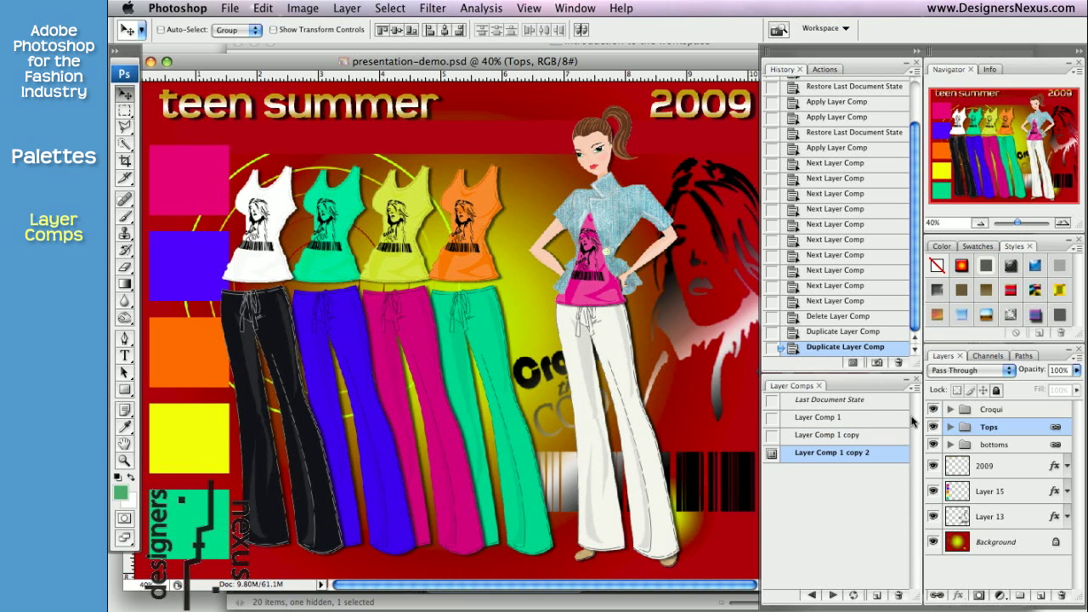
{"action": "left_click", "coordinate": [915, 389]}
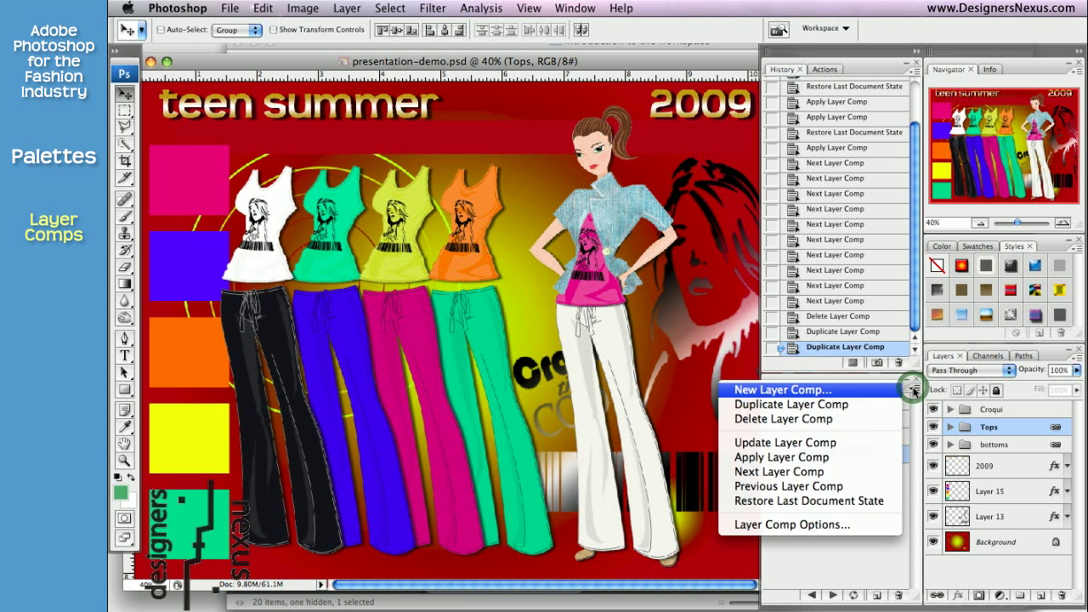
{"action": "left_click", "coordinate": [877, 571]}
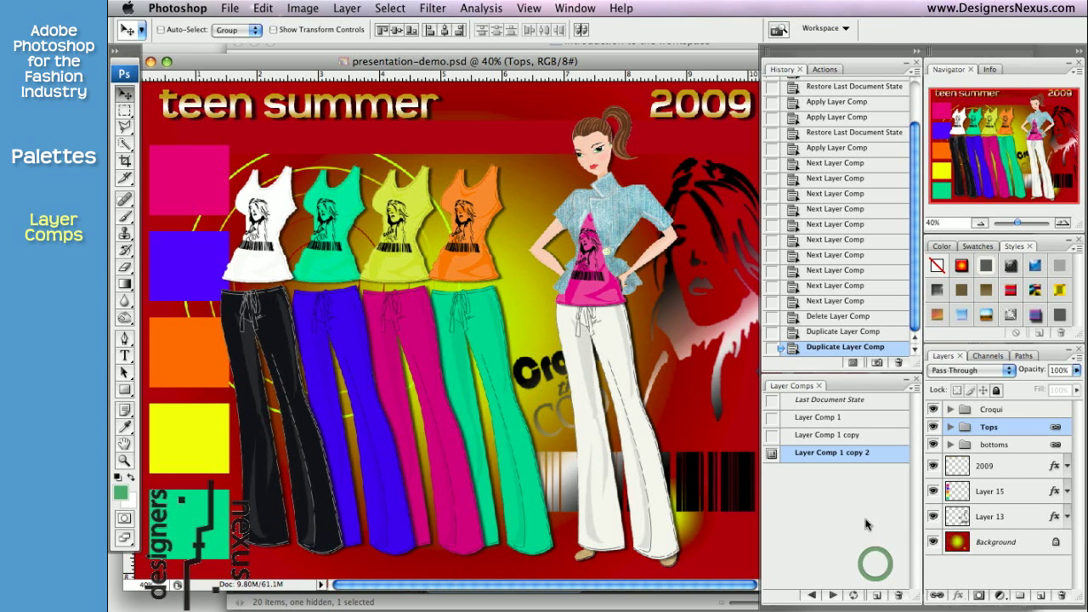
{"action": "left_click", "coordinate": [896, 597]}
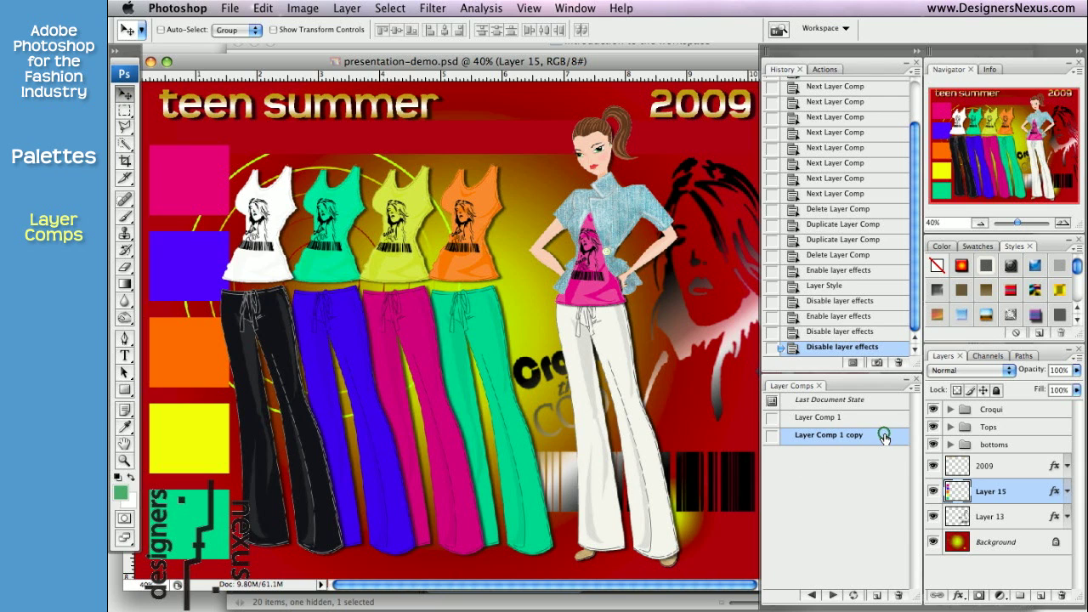
- Turn on the Drop Shadow and Bevel and Emboss effects for the Layer 15 color swatches
{"action": "left_click", "coordinate": [1067, 491]}
{"action": "left_click", "coordinate": [976, 514]}
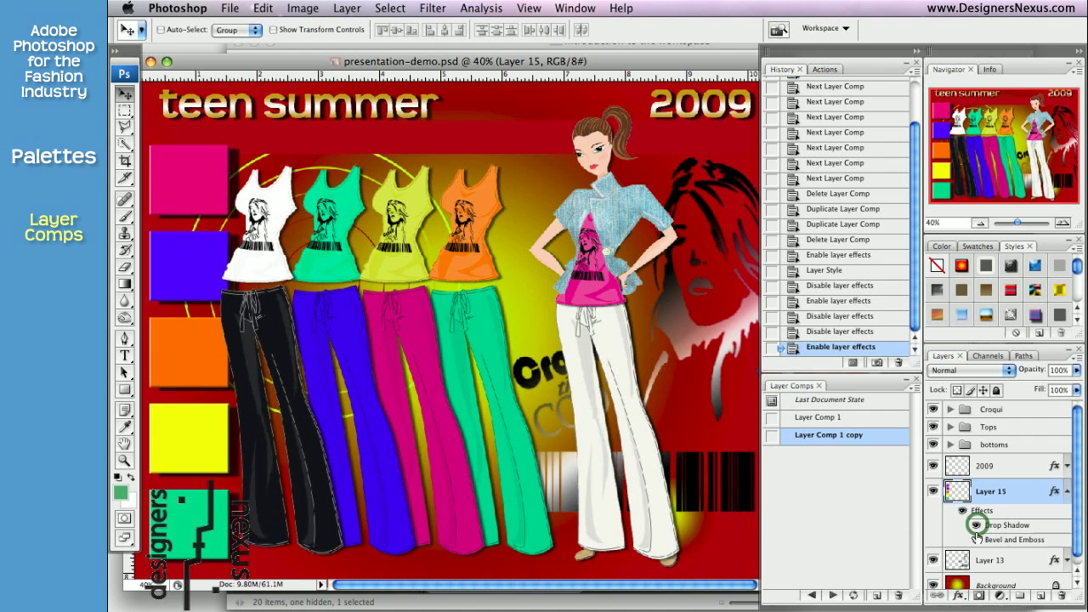
{"action": "left_click", "coordinate": [1063, 489]}
- Hide Layer 15 copy 2 and Layer 5 copy 5 in the Croqui group, and update Layer Comp 1 copy with the changes
{"action": "left_click", "coordinate": [950, 410]}
{"action": "left_click", "coordinate": [933, 431]}
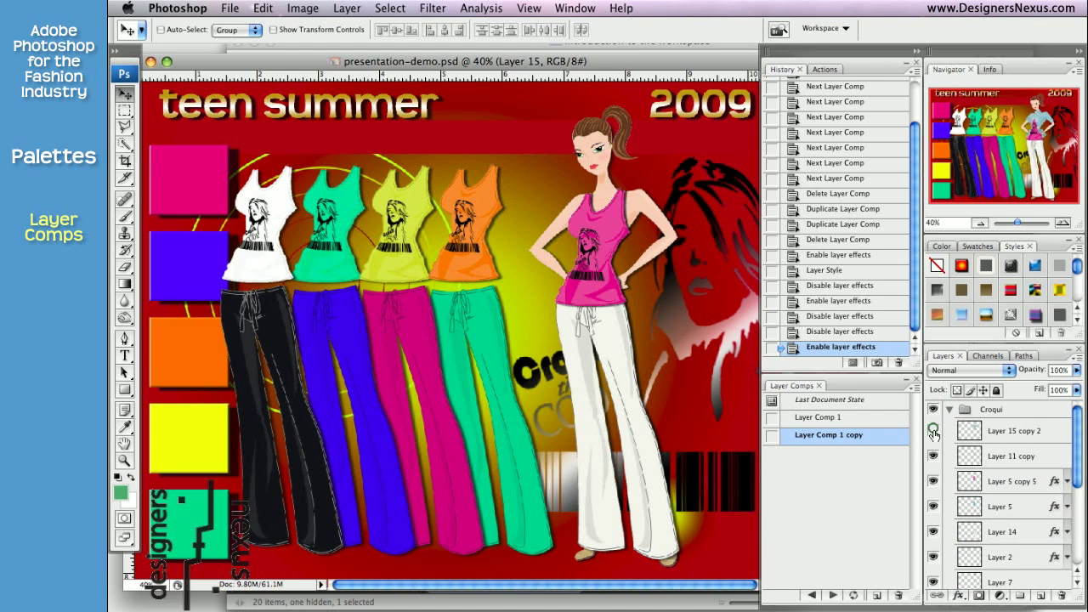
{"action": "left_click", "coordinate": [932, 481]}
{"action": "left_click", "coordinate": [950, 410]}
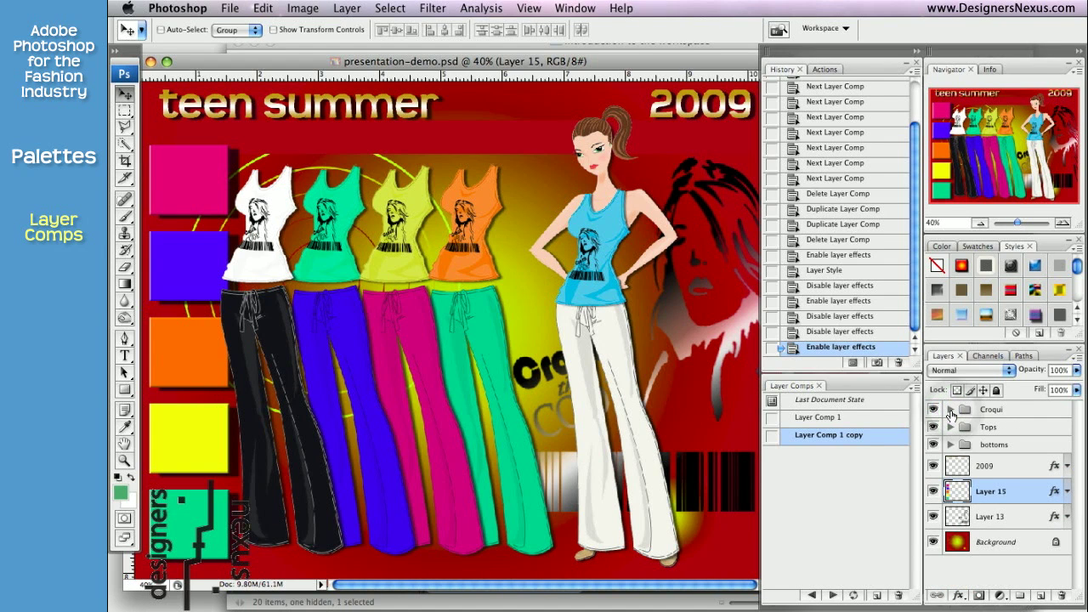
{"action": "left_click", "coordinate": [844, 596]}
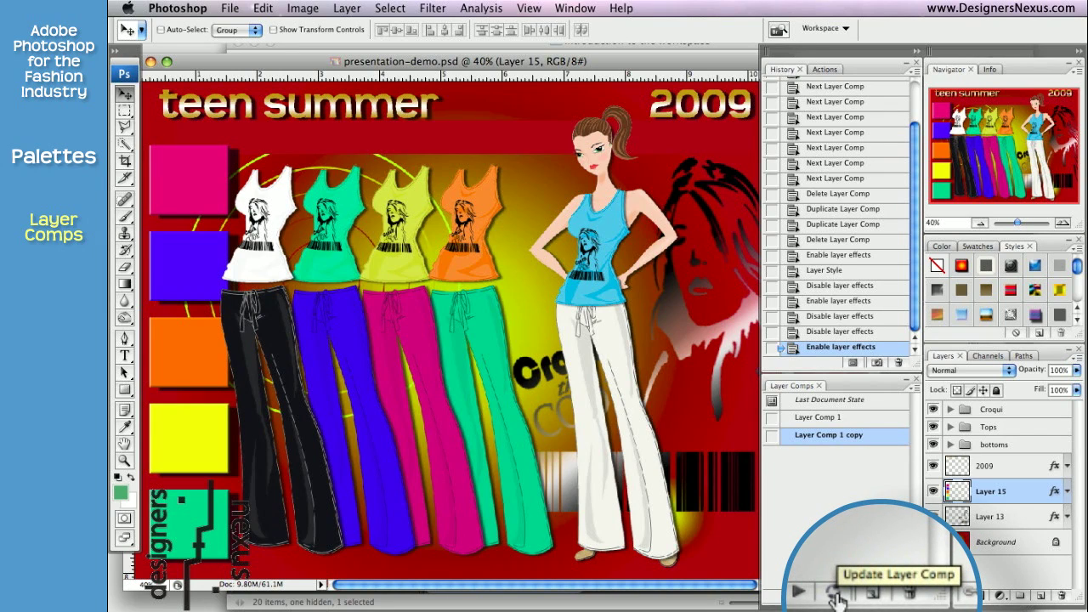
{"action": "left_click", "coordinate": [836, 597]}
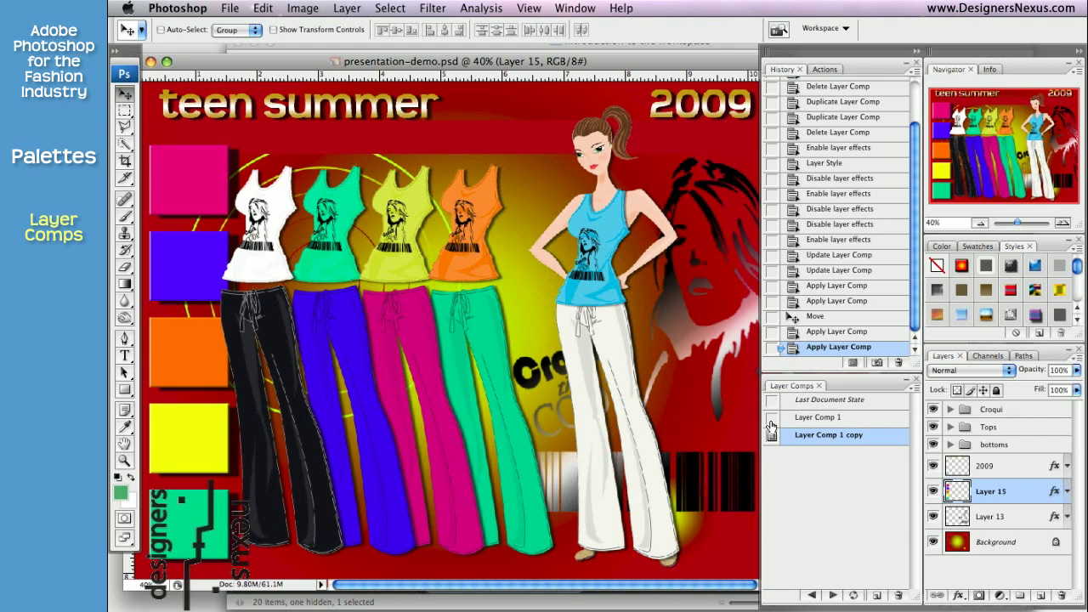
- Compare the saved looks by applying Layer Comp 1, restoring the last document state, and applying Layer Comp 1 copy
{"action": "left_click", "coordinate": [771, 420]}
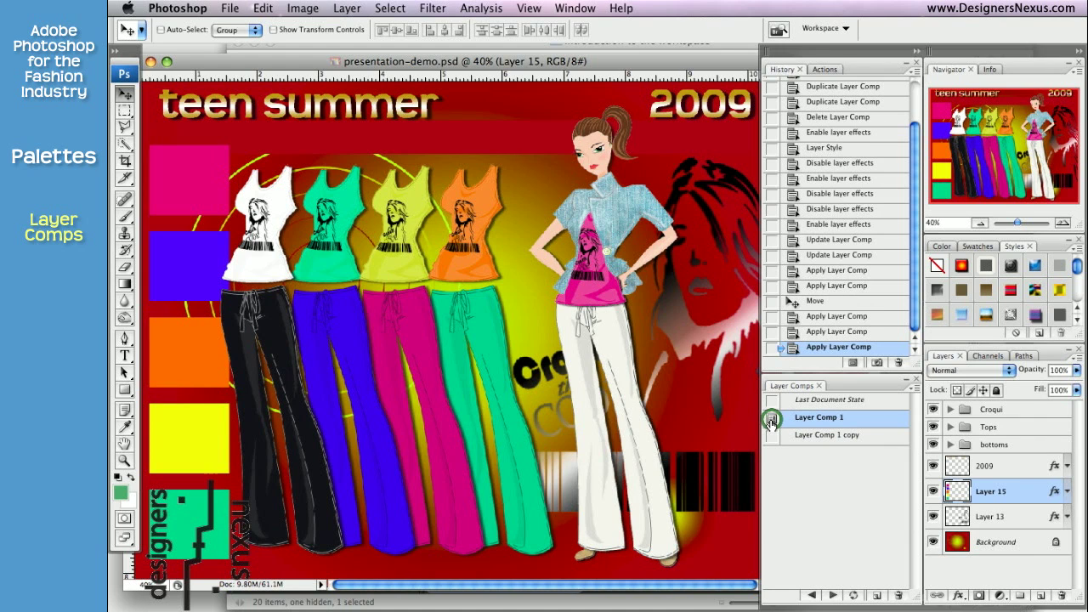
{"action": "left_click", "coordinate": [771, 403]}
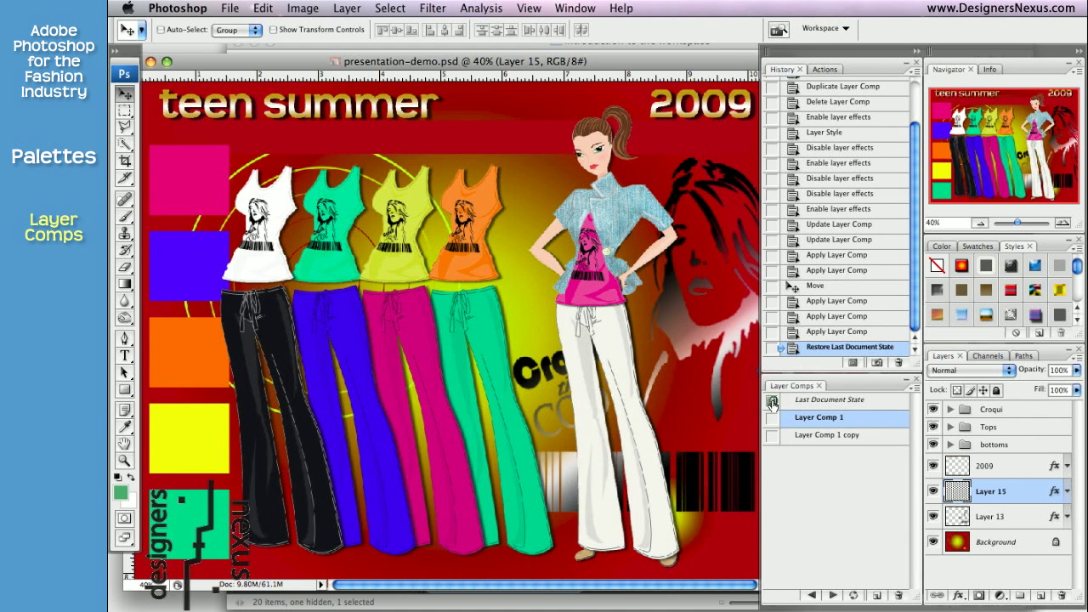
{"action": "left_click", "coordinate": [771, 436]}
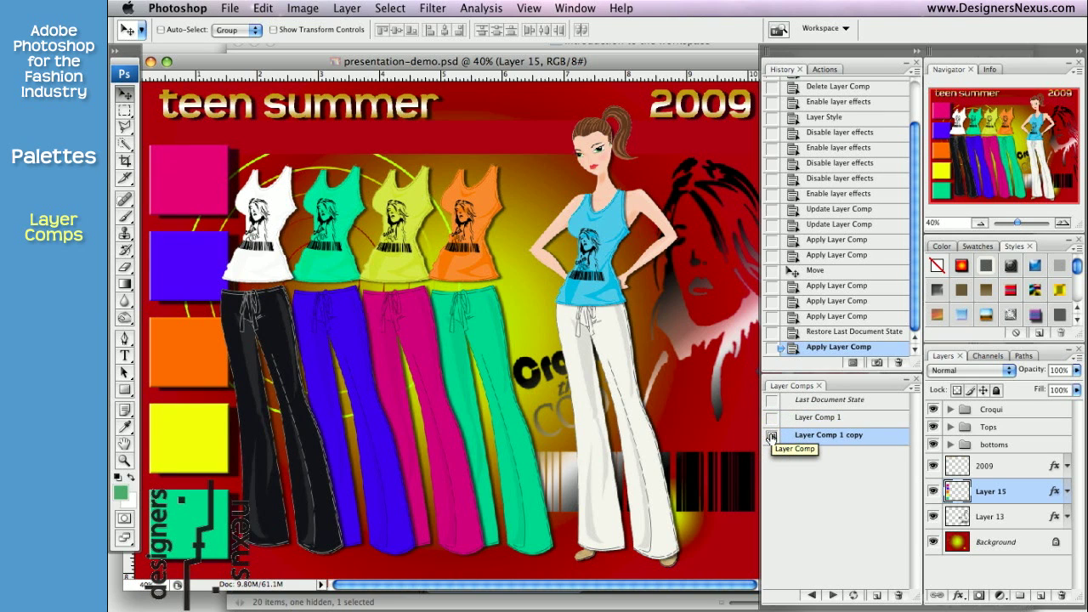
{"action": "scroll", "coordinate": [790, 256], "scroll_direction": "up", "scroll_amount": 3}
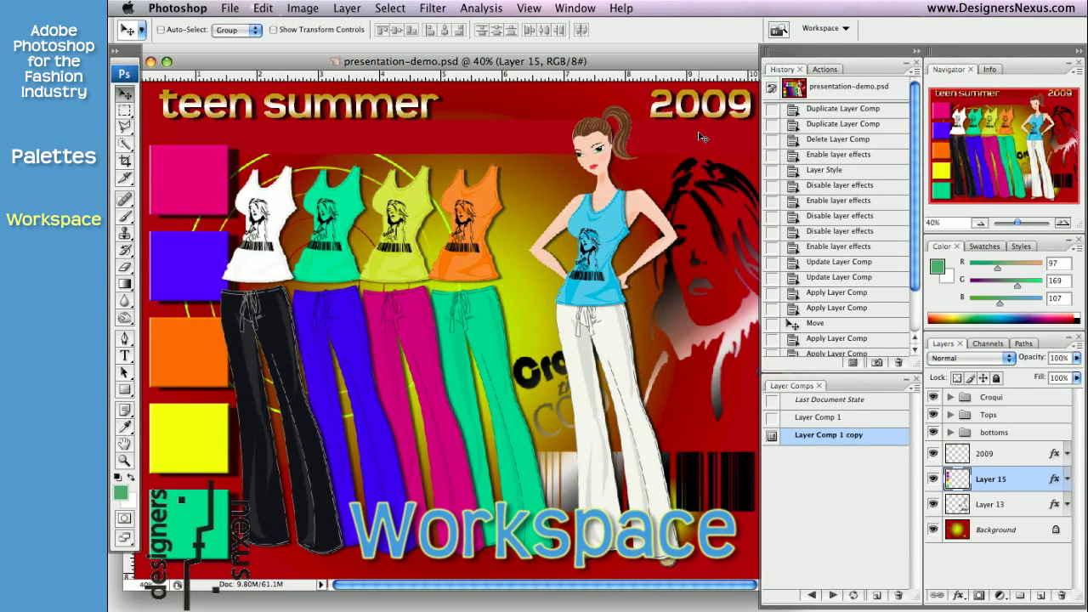
- Collapse the History and Layer Comps dock to icons and save the workspace as MPS Workspace, capturing palette locations, keyboard shortcuts and menus
{"action": "left_click", "coordinate": [912, 54]}
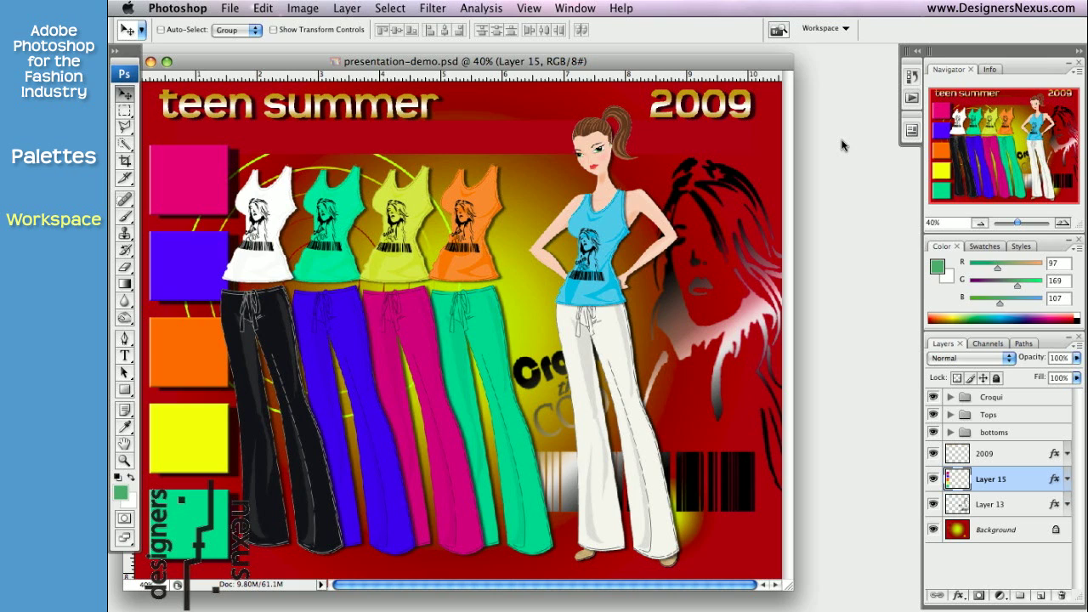
{"action": "left_click", "coordinate": [846, 30]}
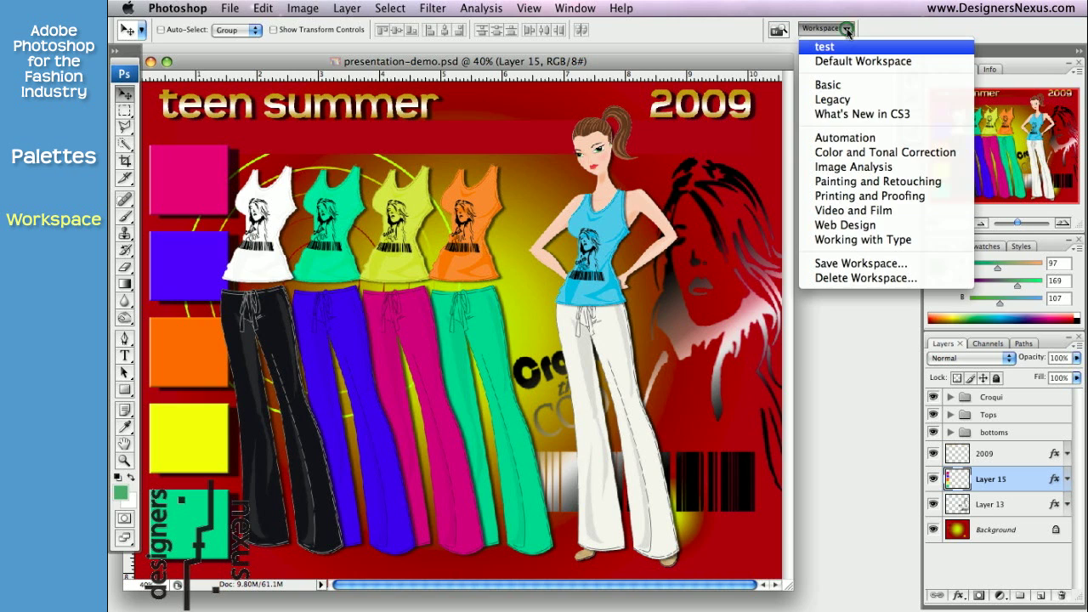
{"action": "left_click", "coordinate": [857, 264]}
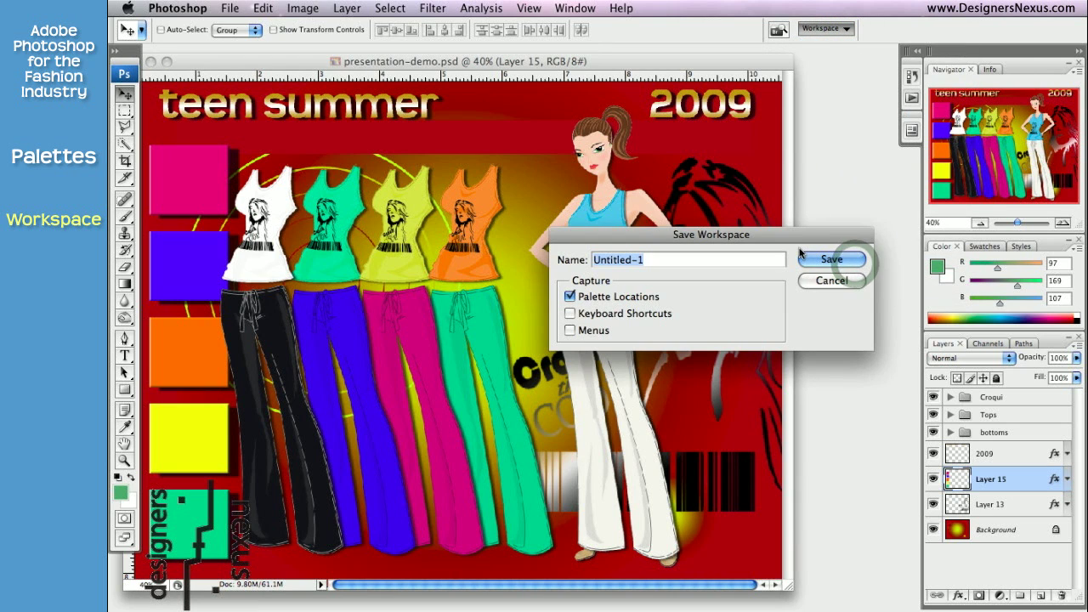
{"action": "type", "text": "M"}
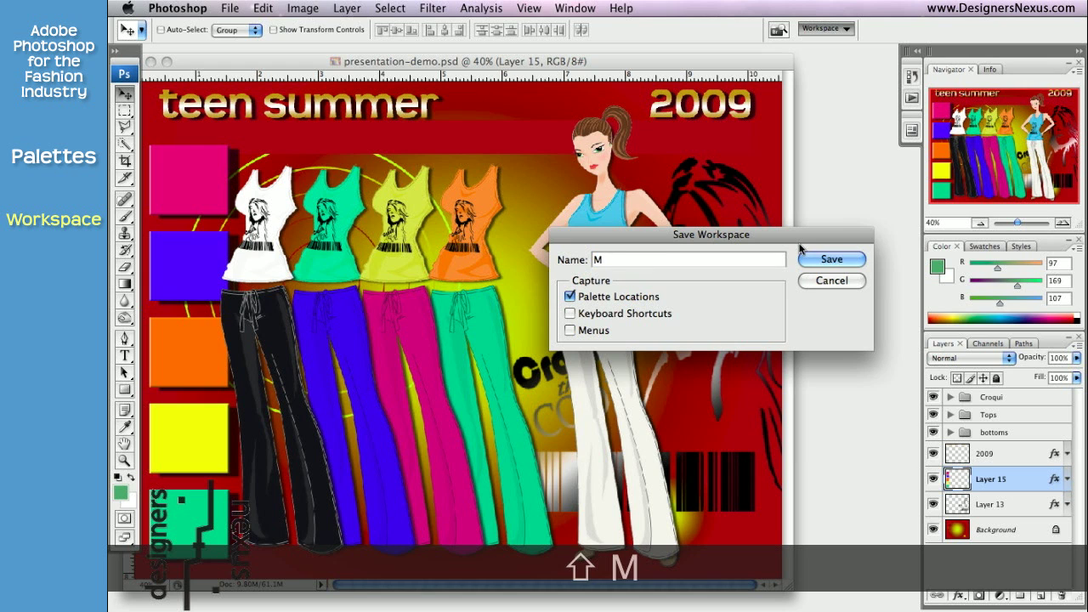
{"action": "type", "text": "PS Workspace"}
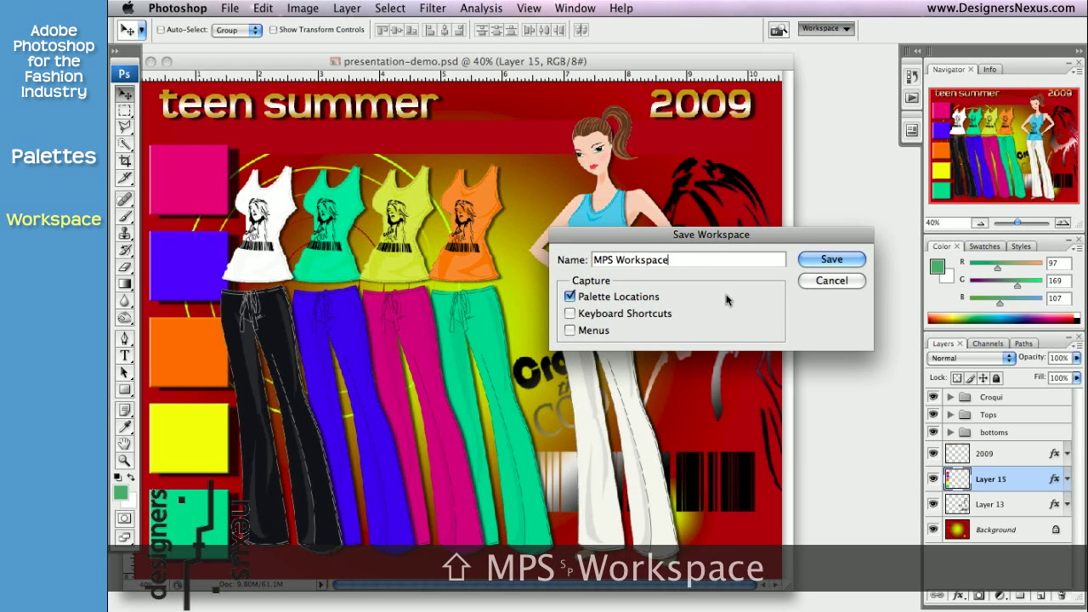
{"action": "left_click", "coordinate": [569, 314]}
{"action": "left_click", "coordinate": [570, 331]}
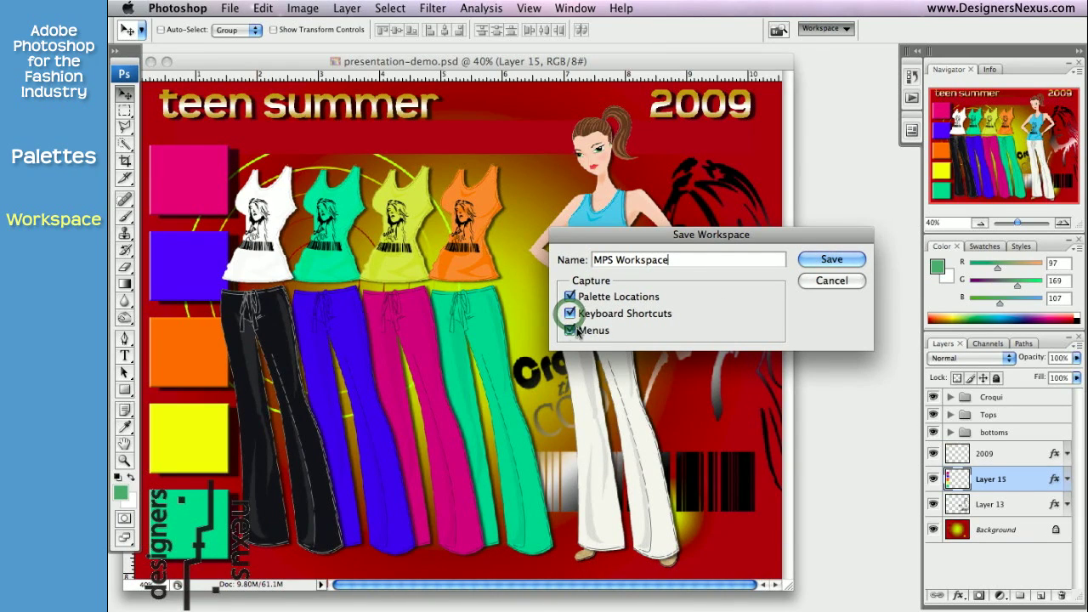
{"action": "left_click", "coordinate": [825, 258]}
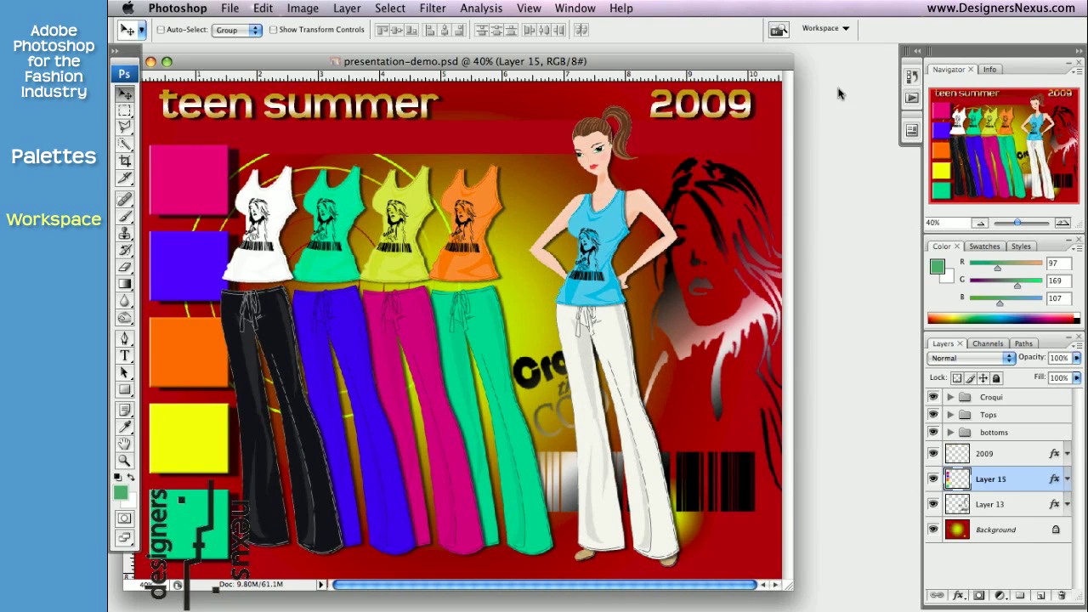
- Switch to the Default Workspace and return to the saved MPS Workspace
{"action": "left_click", "coordinate": [844, 31]}
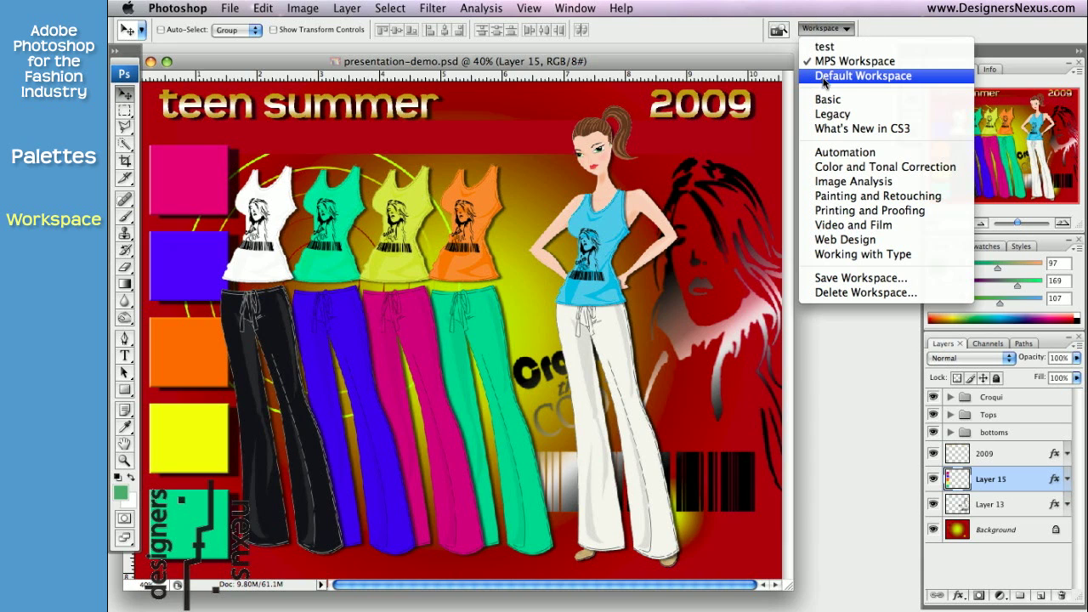
{"action": "left_click", "coordinate": [922, 79]}
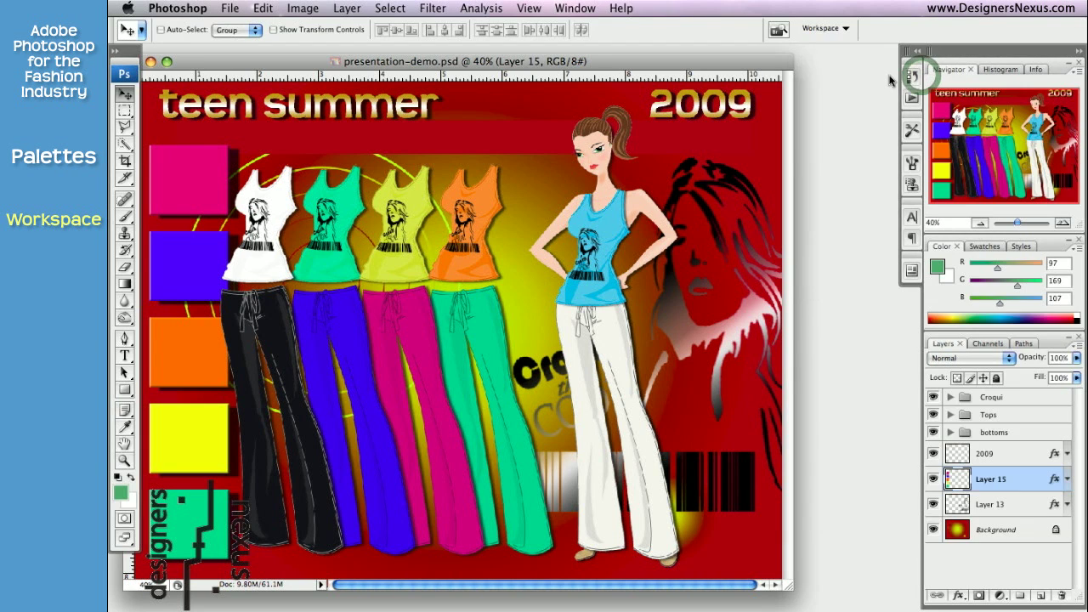
{"action": "left_click", "coordinate": [847, 32]}
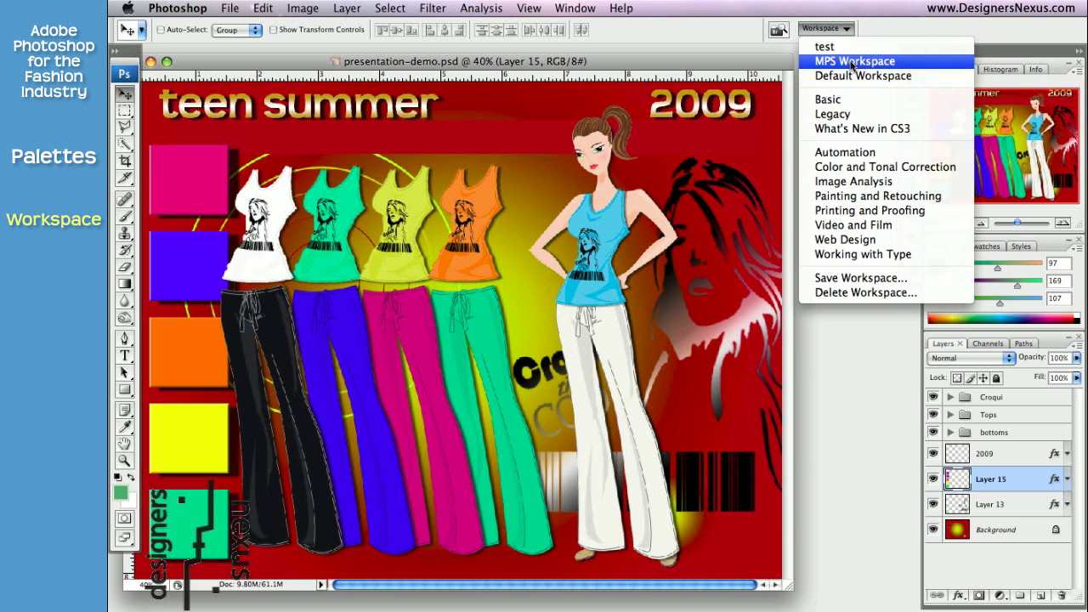
{"action": "left_click", "coordinate": [851, 62]}
{"action": "left_click", "coordinate": [718, 195]}
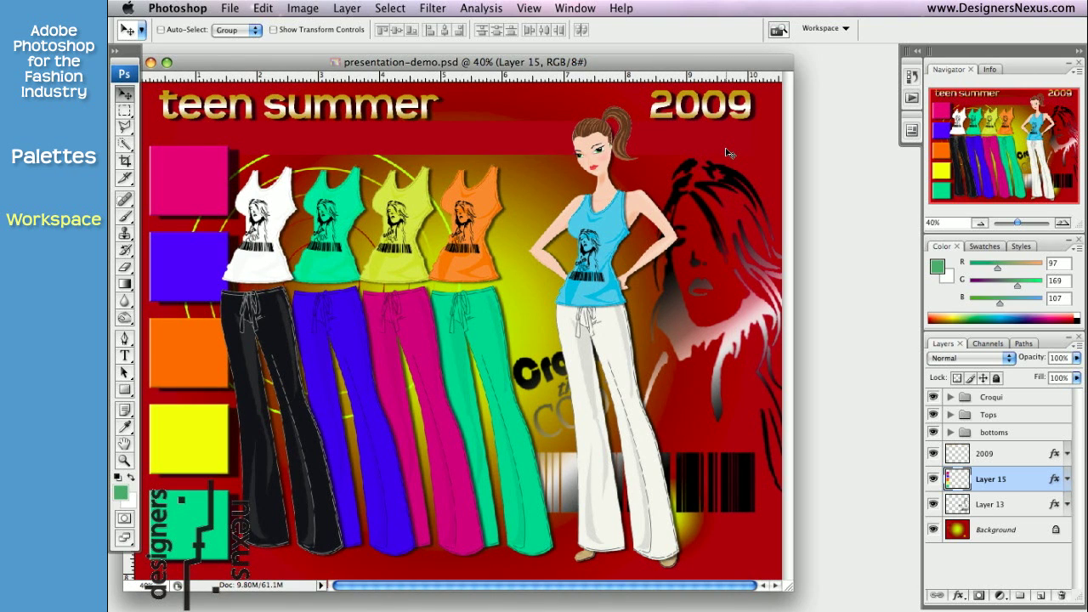
- Show the Paragraph palette and expand the collapsed palette dock
{"action": "left_click", "coordinate": [583, 10]}
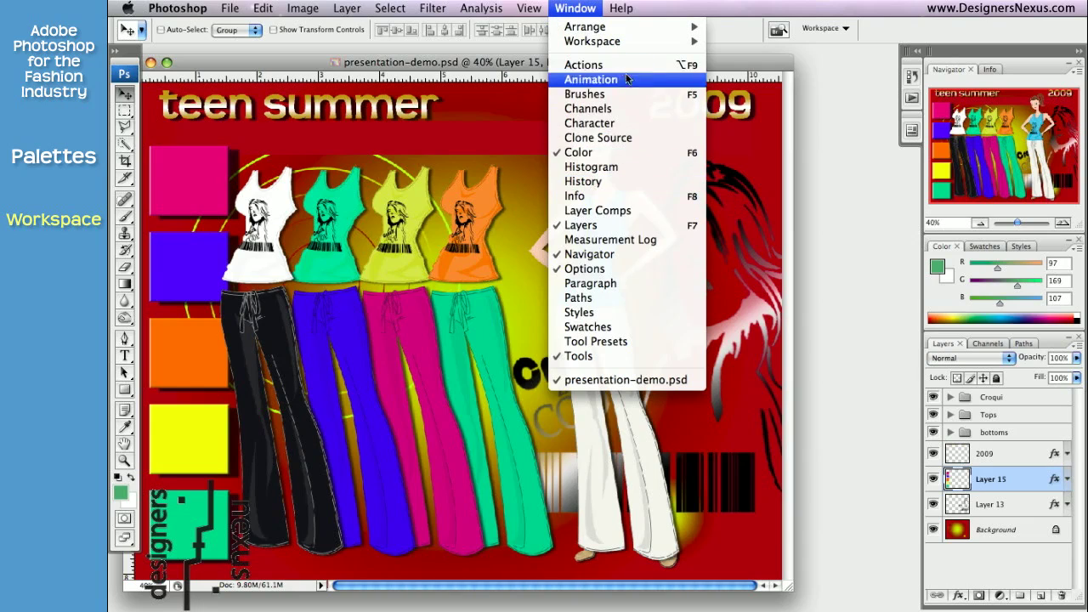
{"action": "left_click", "coordinate": [630, 289]}
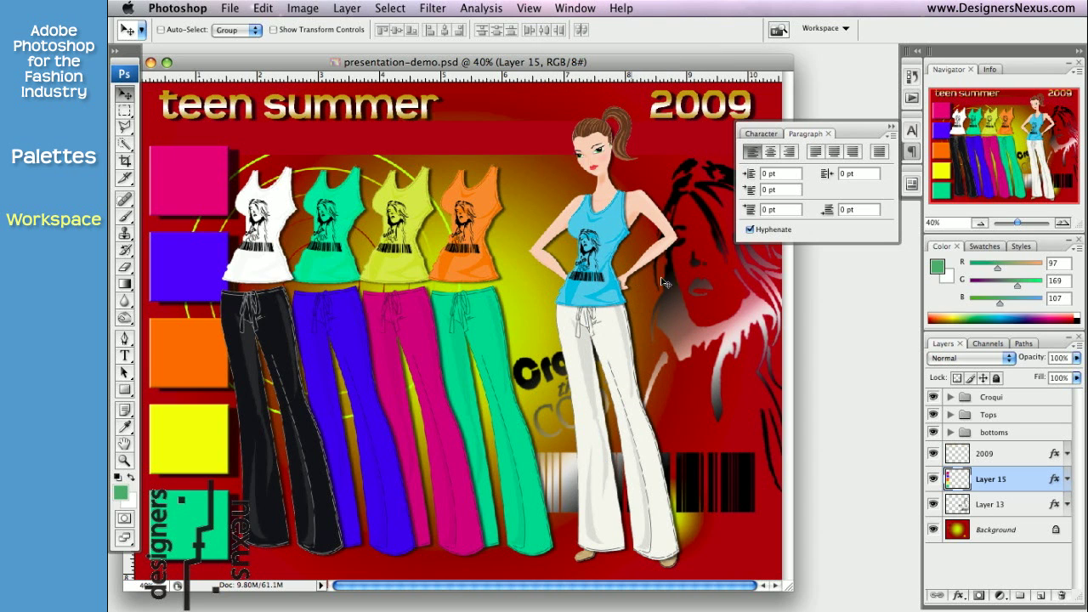
{"action": "left_click", "coordinate": [918, 53]}
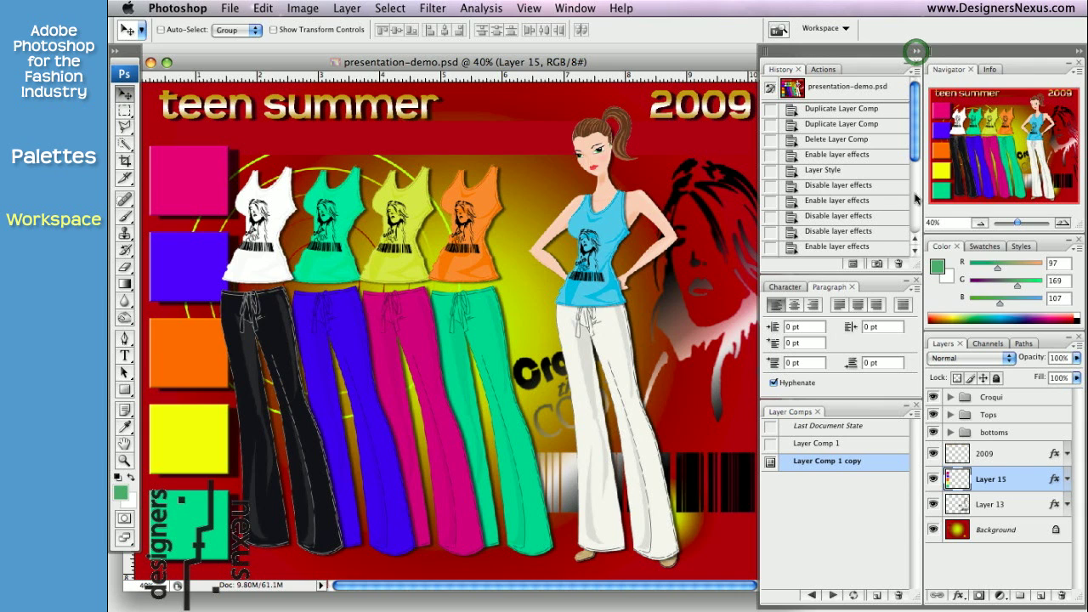
- Close the Character and Paragraph palette group and enlarge the History palette above Layer Comps
{"action": "left_click", "coordinate": [917, 284]}
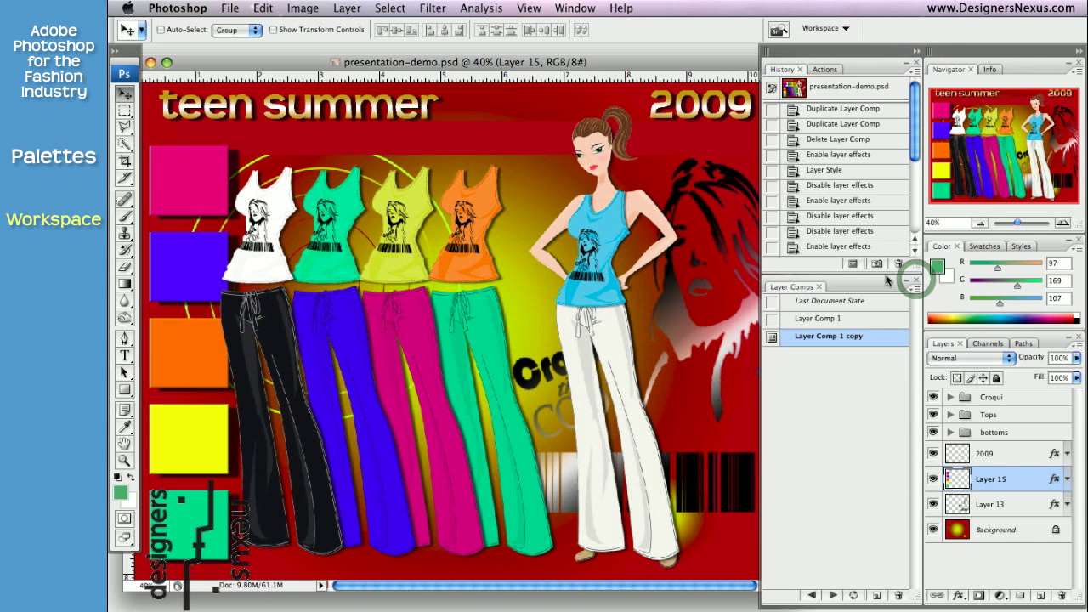
{"action": "left_click", "coordinate": [881, 271]}
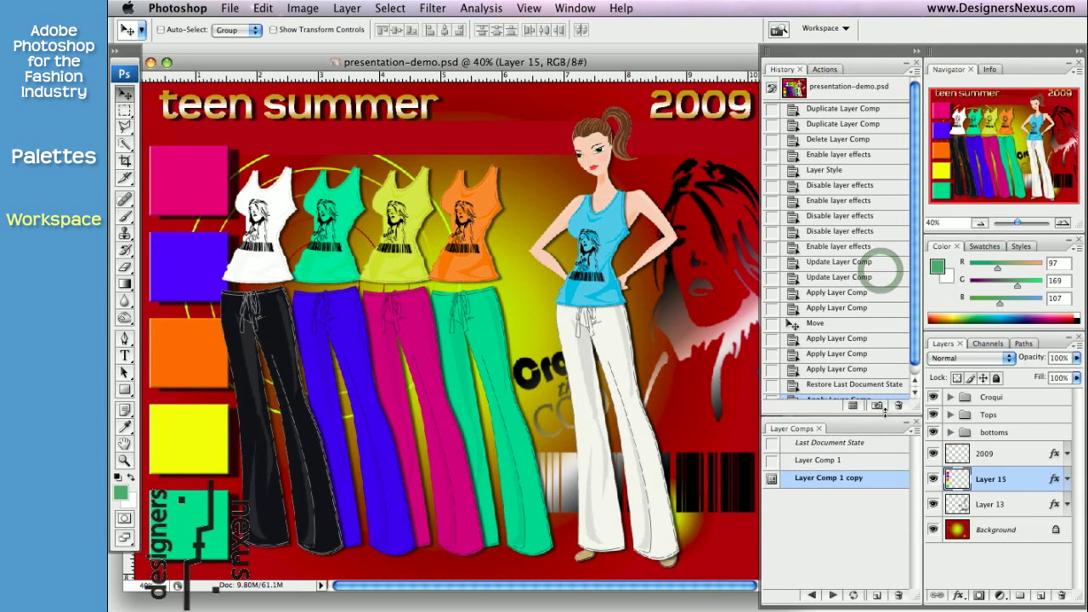